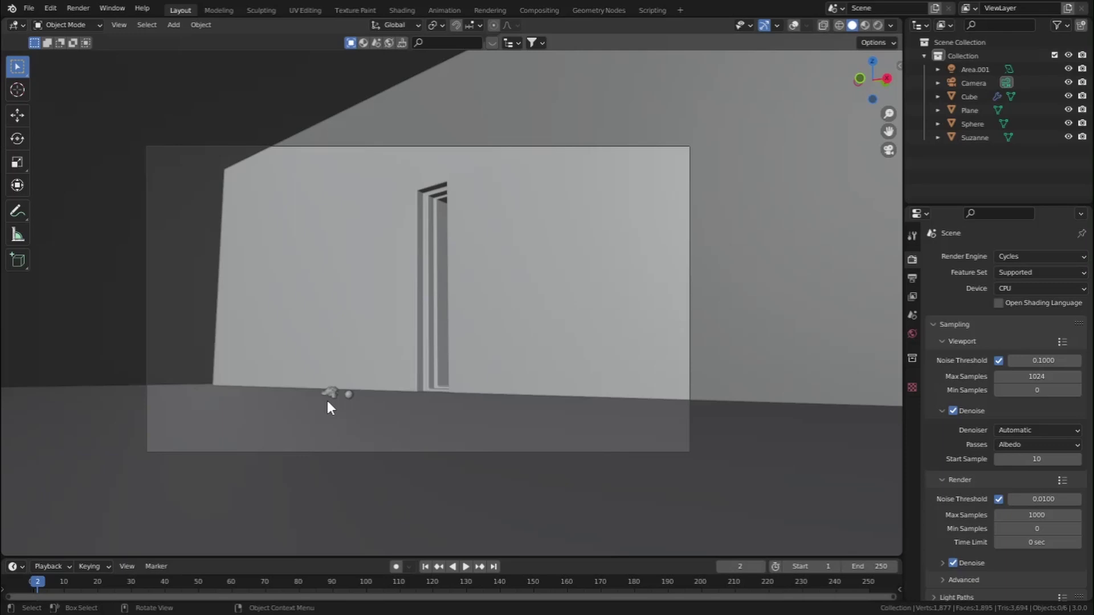
- Show overlays, preview rendered then solid shading, and orbit and zoom in on the wall slit
click(794, 25)
click(878, 25)
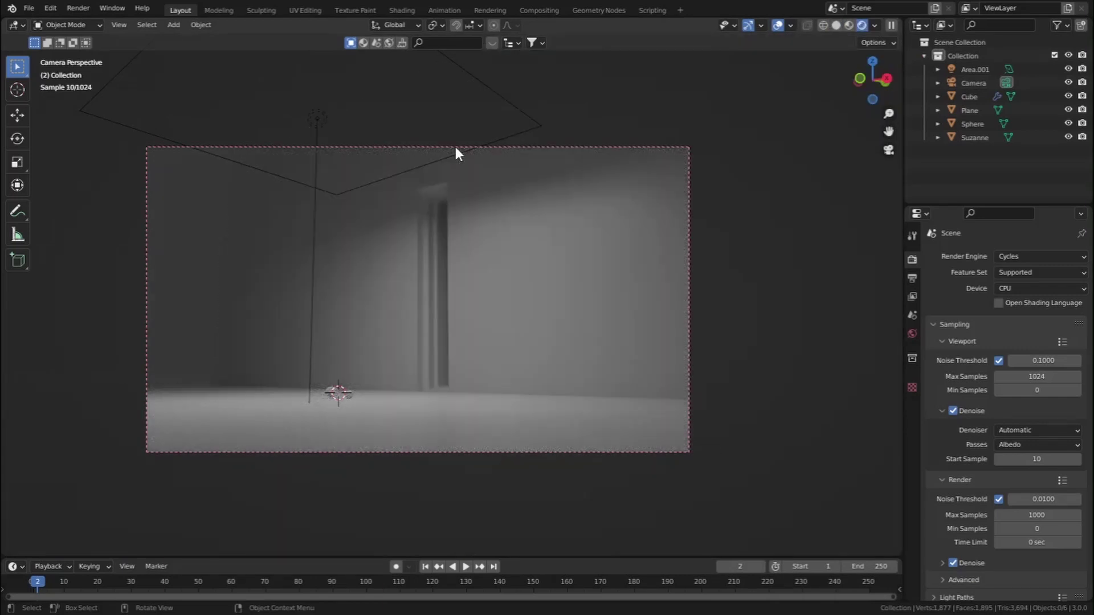
click(836, 27)
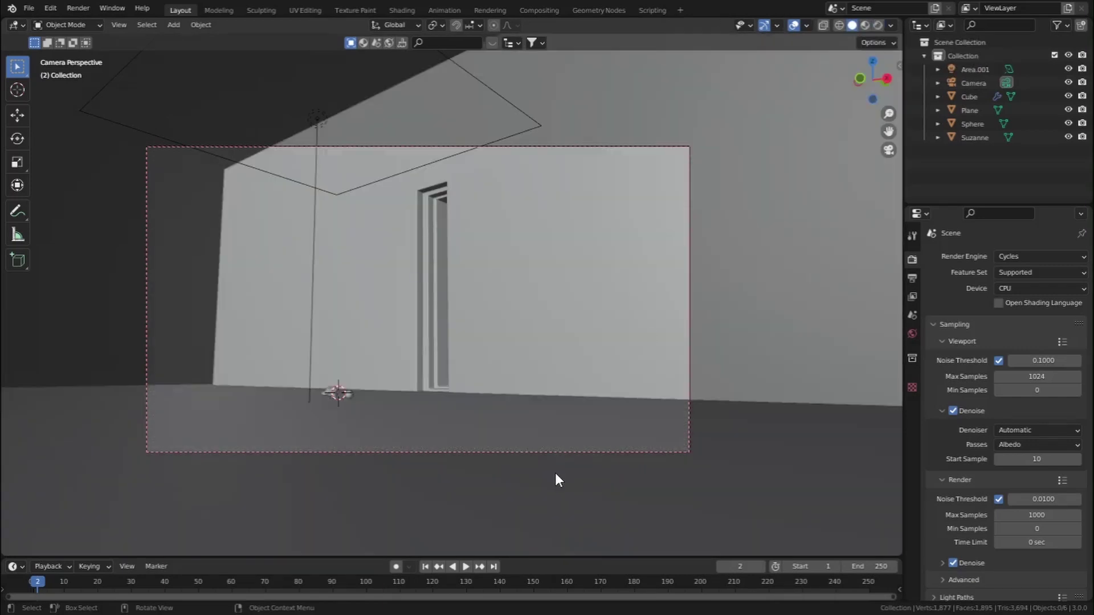
middle_drag(502, 326, 522, 337)
scroll(519, 330, up, 6)
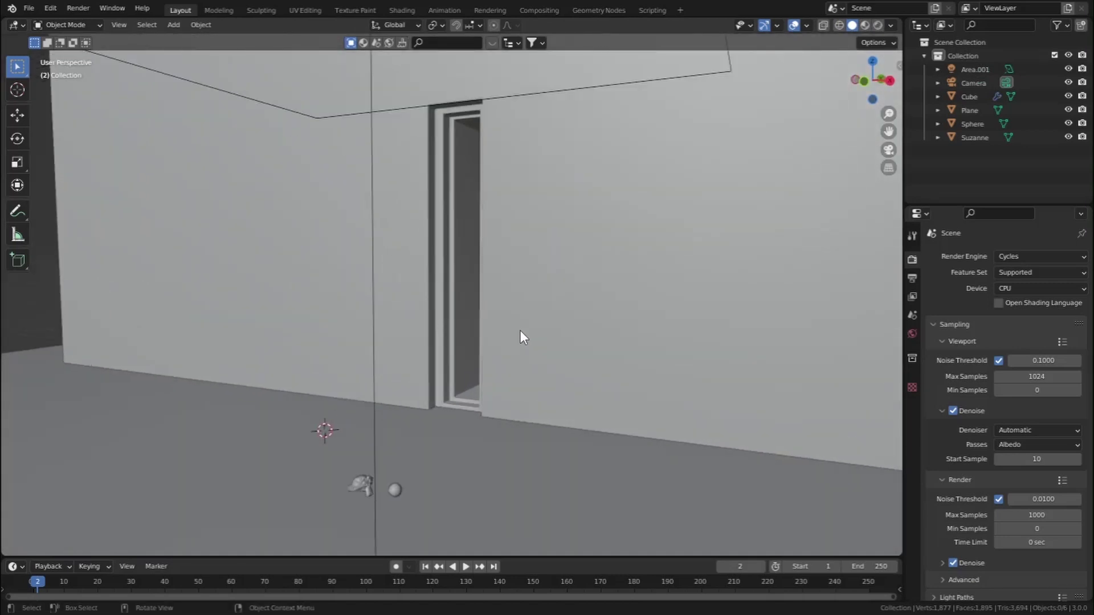
shift+middle_drag(501, 402, 538, 371)
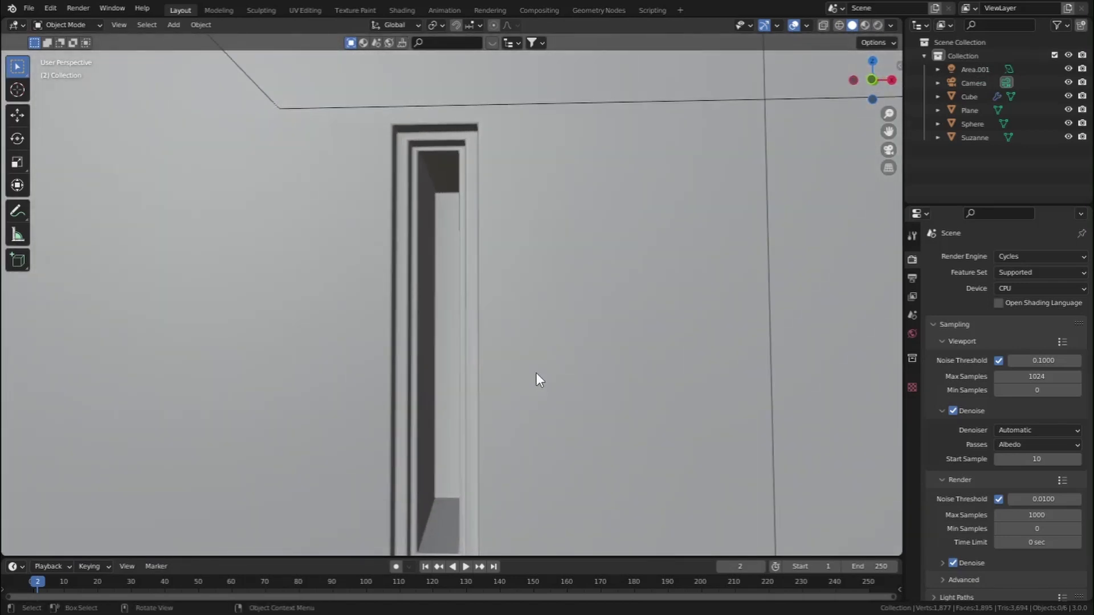
- Set the 3D cursor on the slit's inner frame and add an area light there
shift+right_click(444, 350)
click(175, 25)
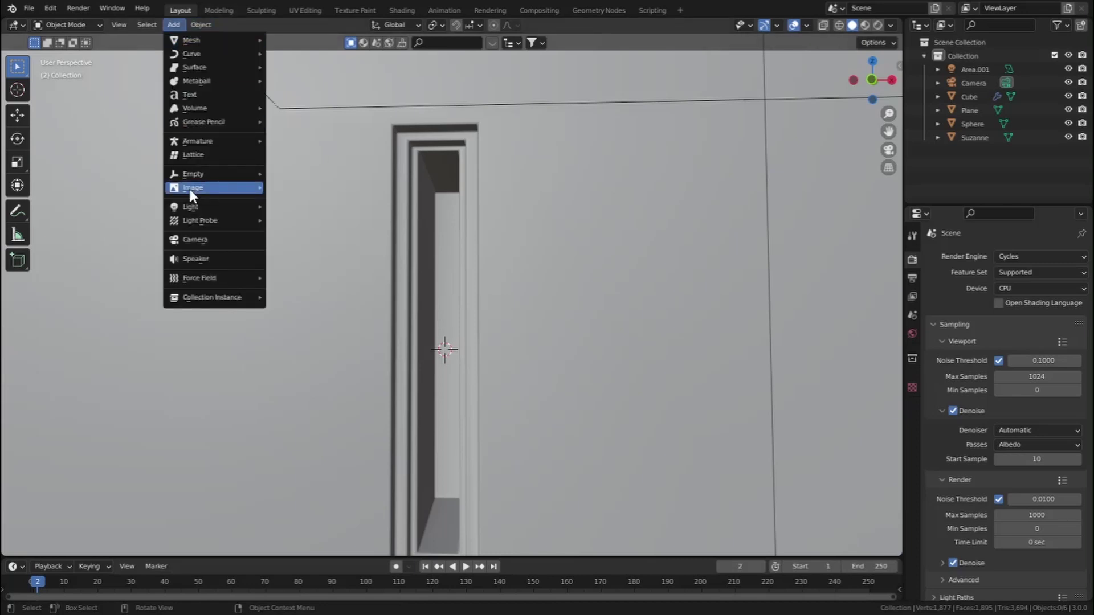
mouse_move(193, 205)
click(304, 248)
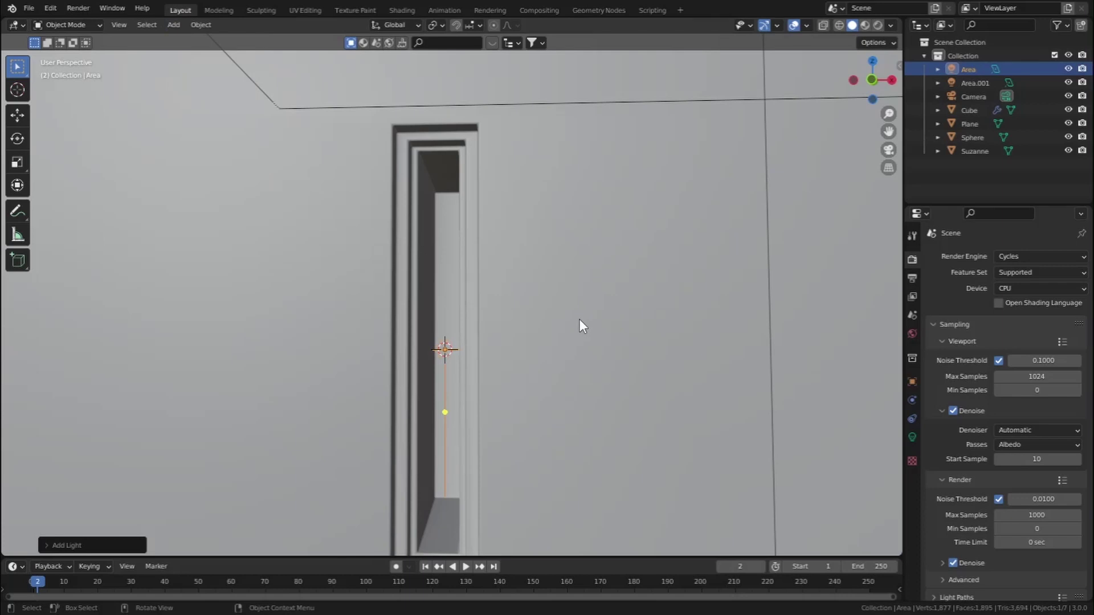
- Rotate the area light 90° around X and then 18° around Z
key(r)
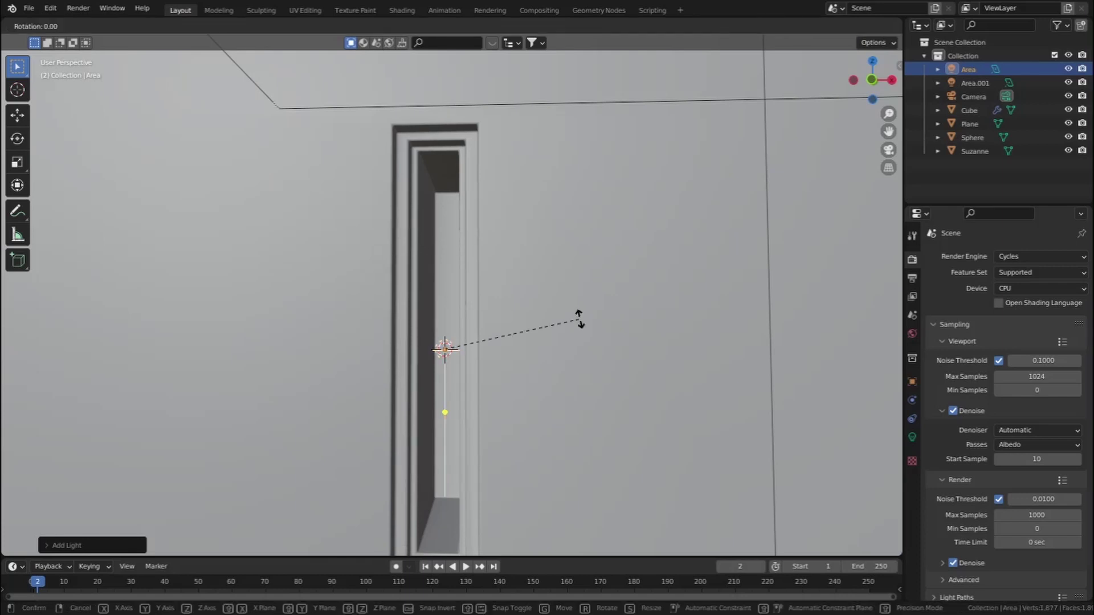
text(x)
text(90)
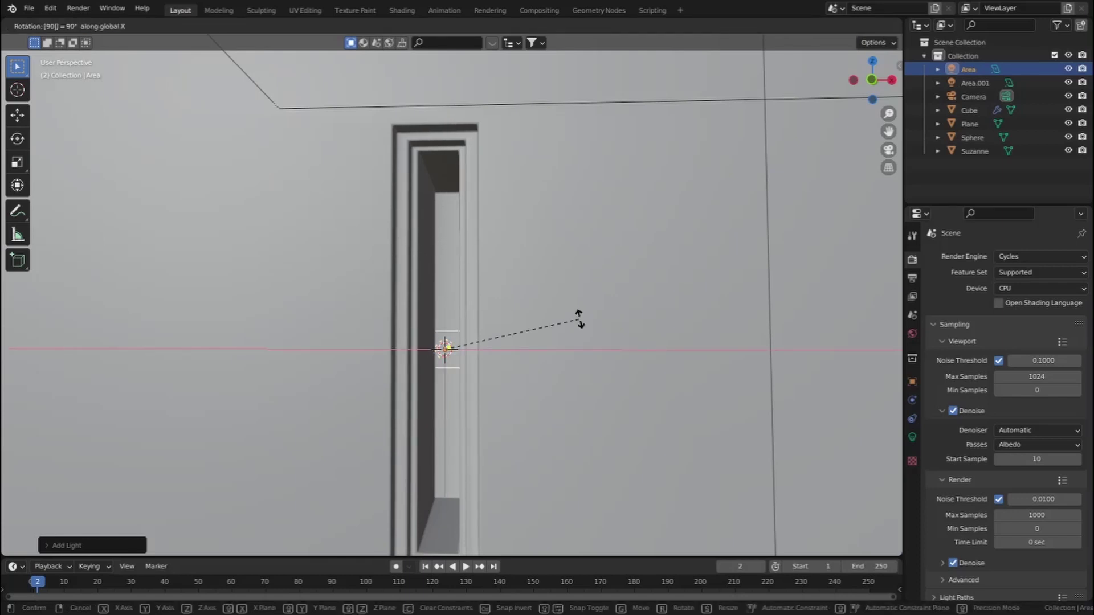
key(Return)
middle_drag(491, 361, 446, 405)
key(r)
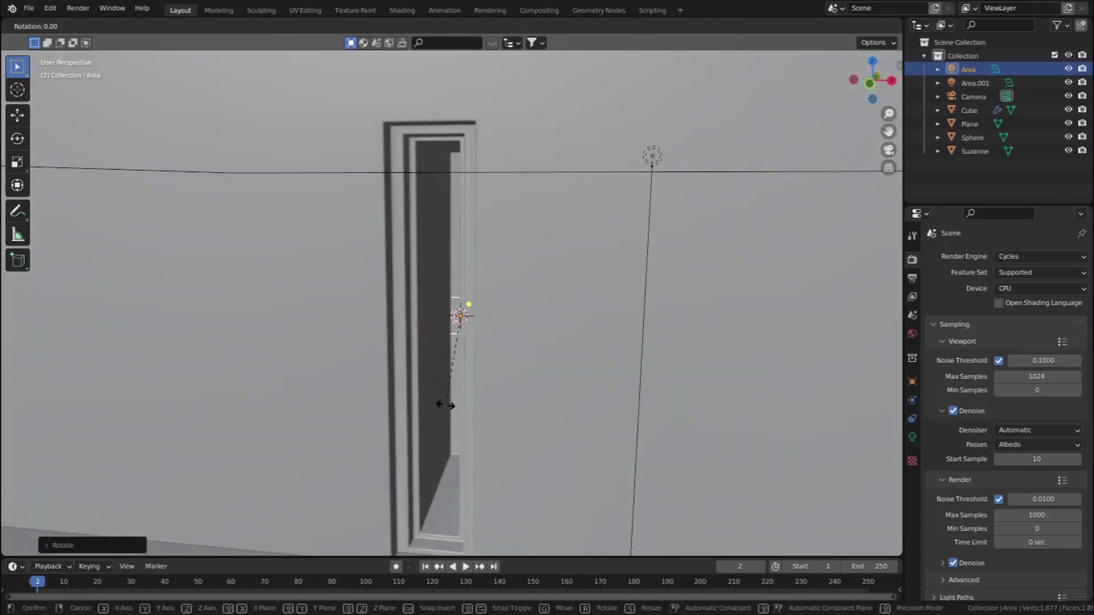
text(z)
text(18)
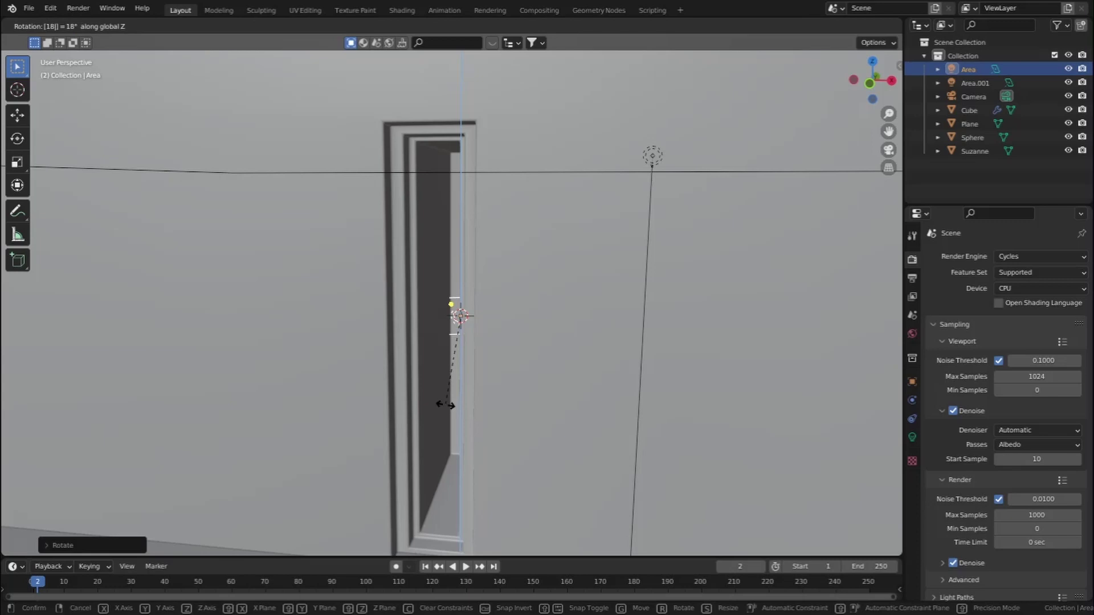
key(Return)
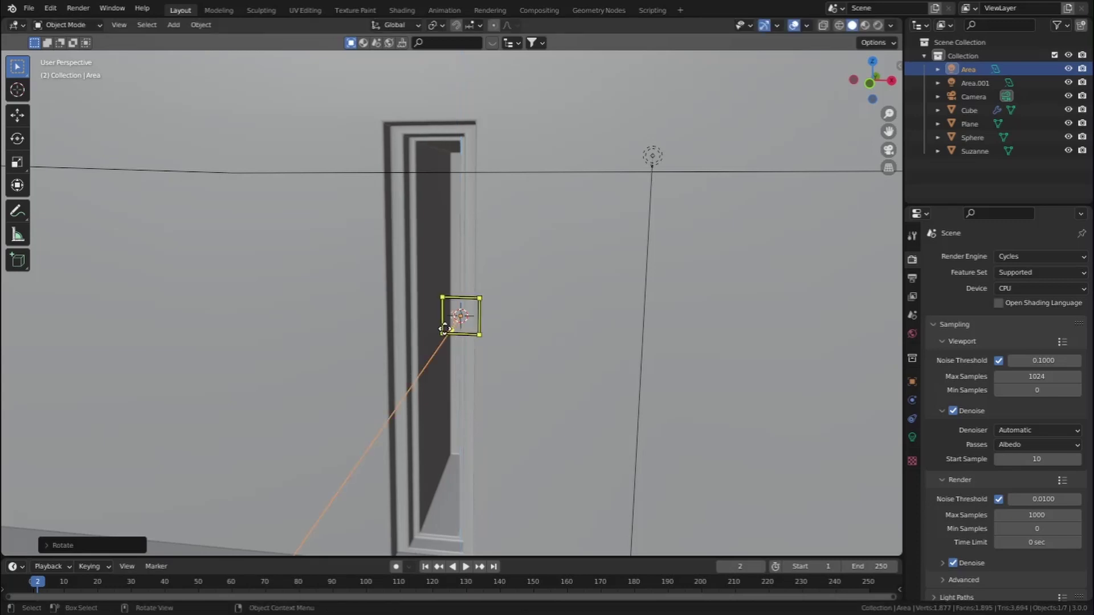
- Nudge the area light along X and narrow it along X
middle_drag(446, 404, 452, 406)
middle_drag(567, 396, 549, 388)
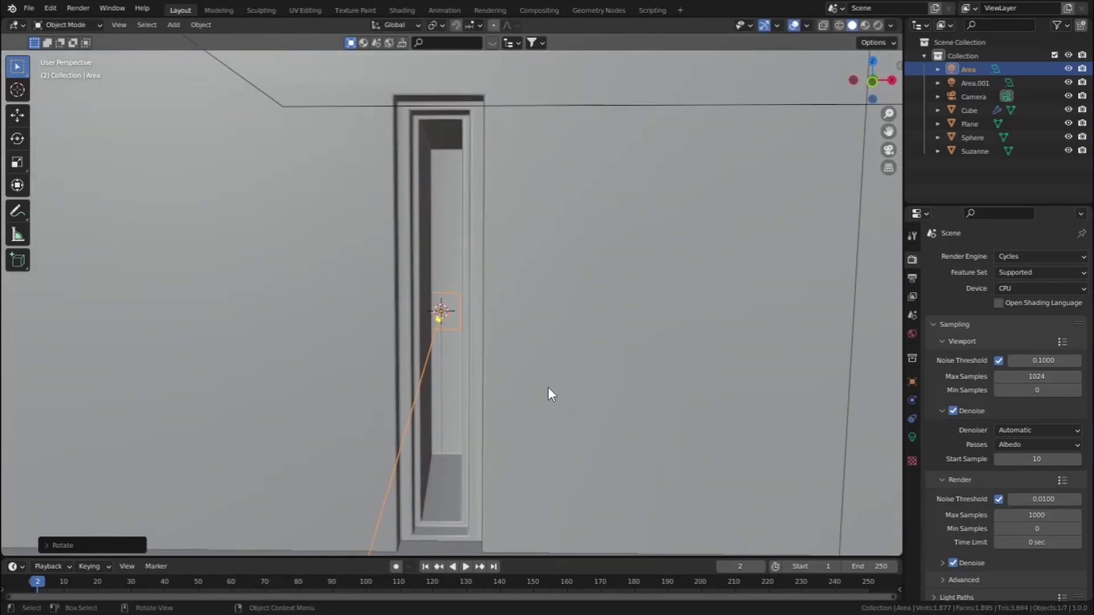
key(g)
key(x)
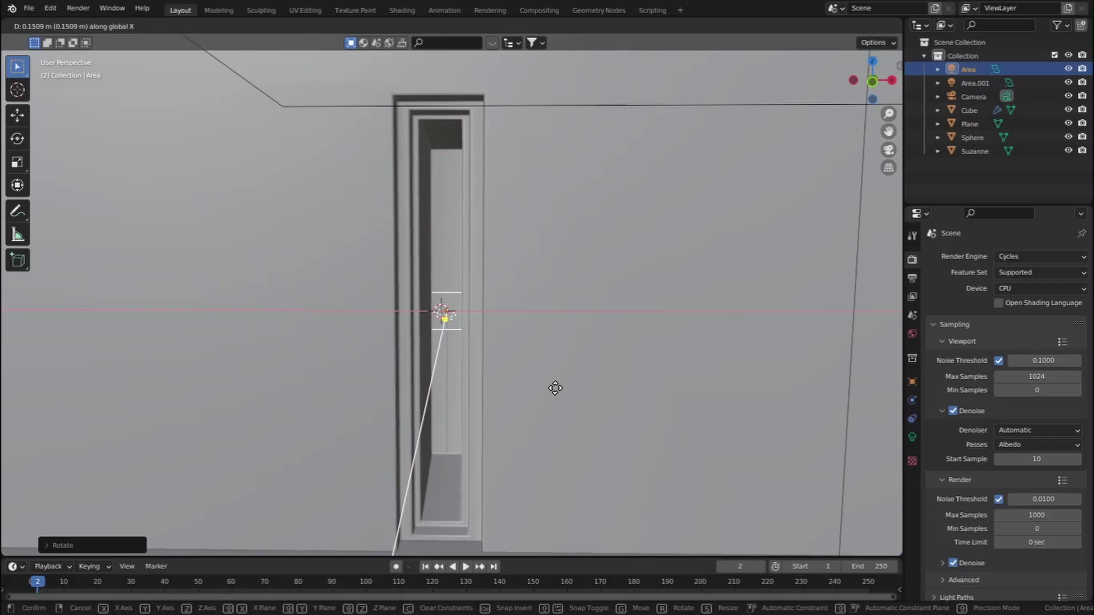
click(600, 401)
key(s)
key(x)
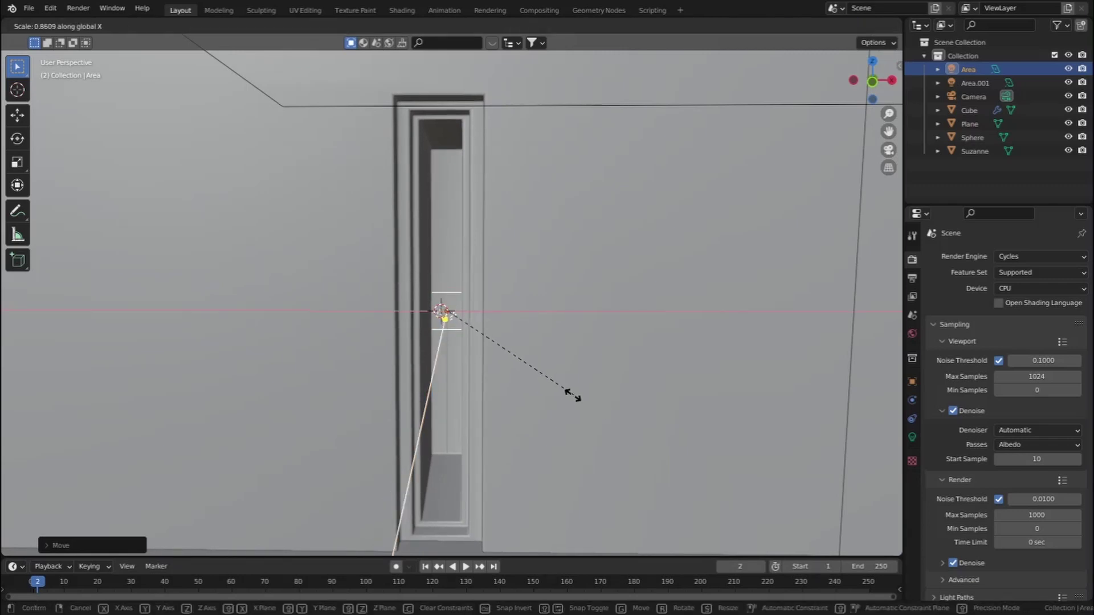
click(573, 380)
- Stretch the light tall along Z and adjust its height to fill the slit
key(s)
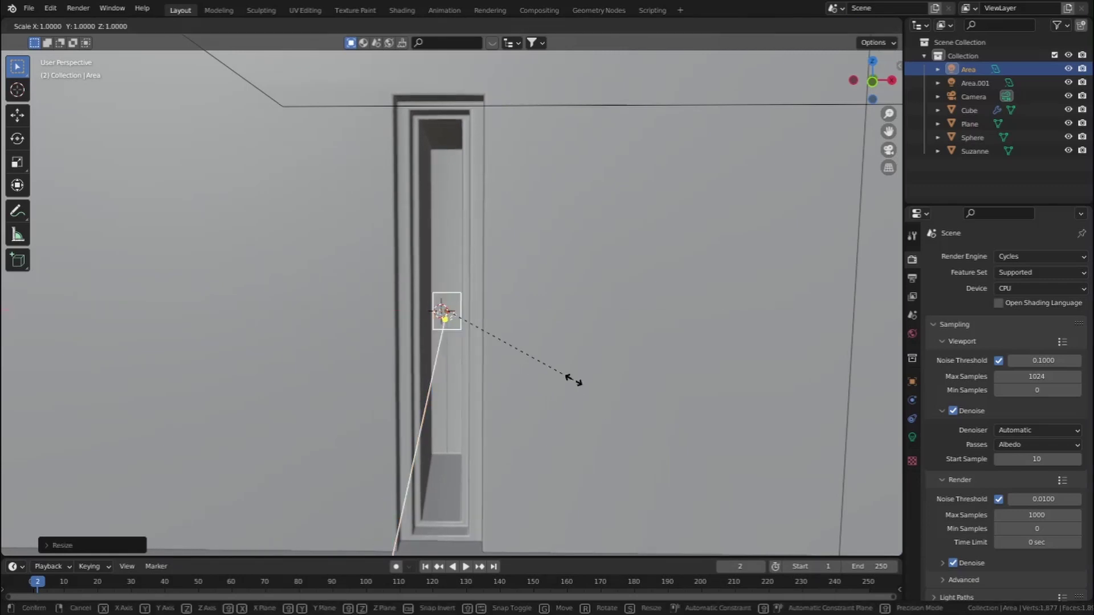
key(z)
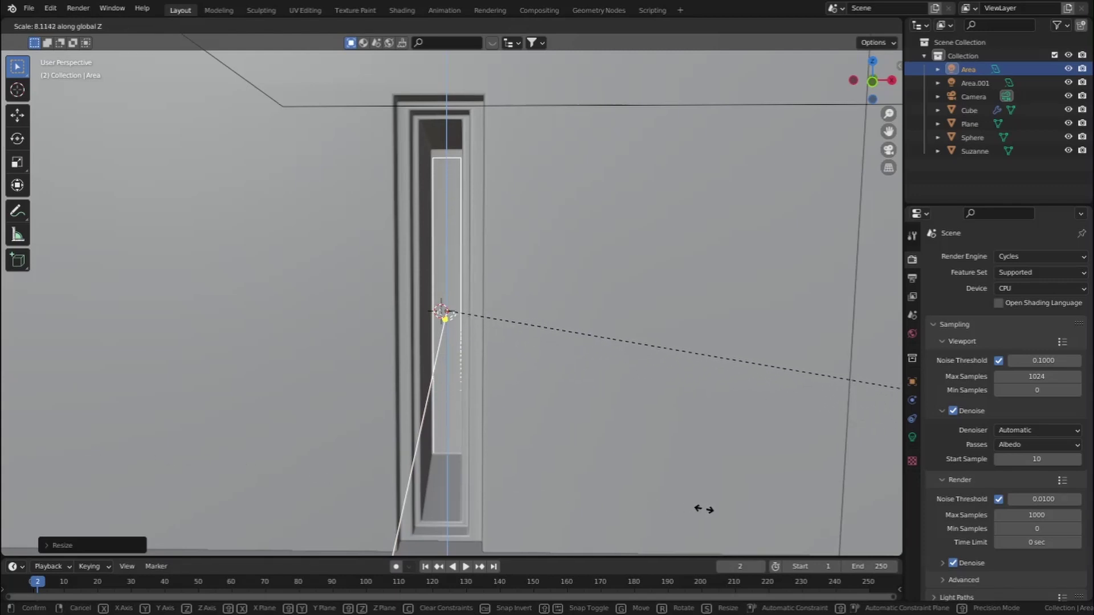
click(693, 509)
key(g)
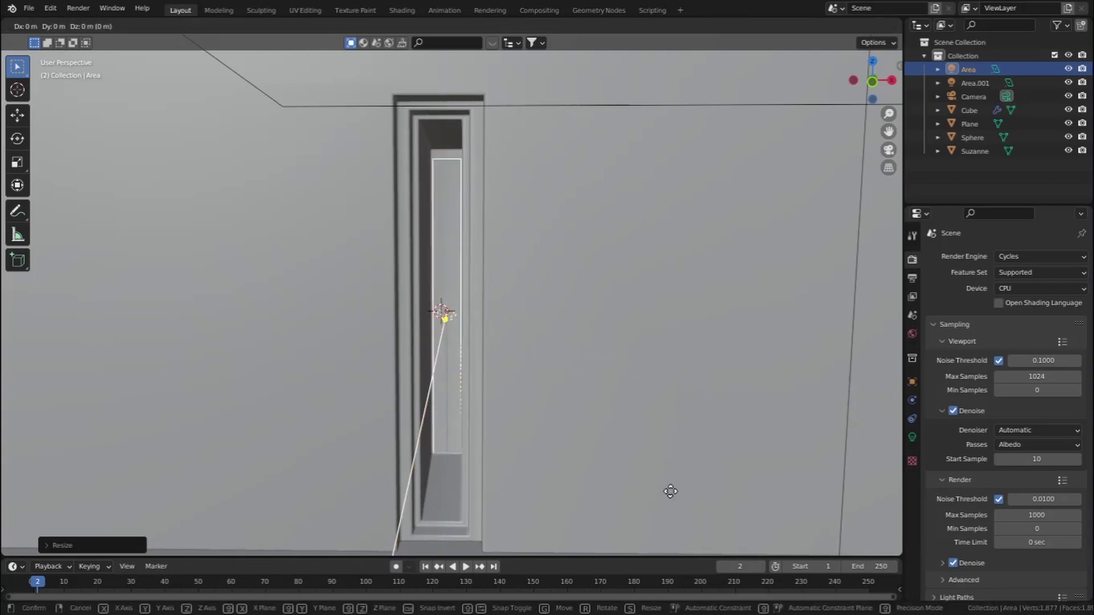
key(z)
click(668, 486)
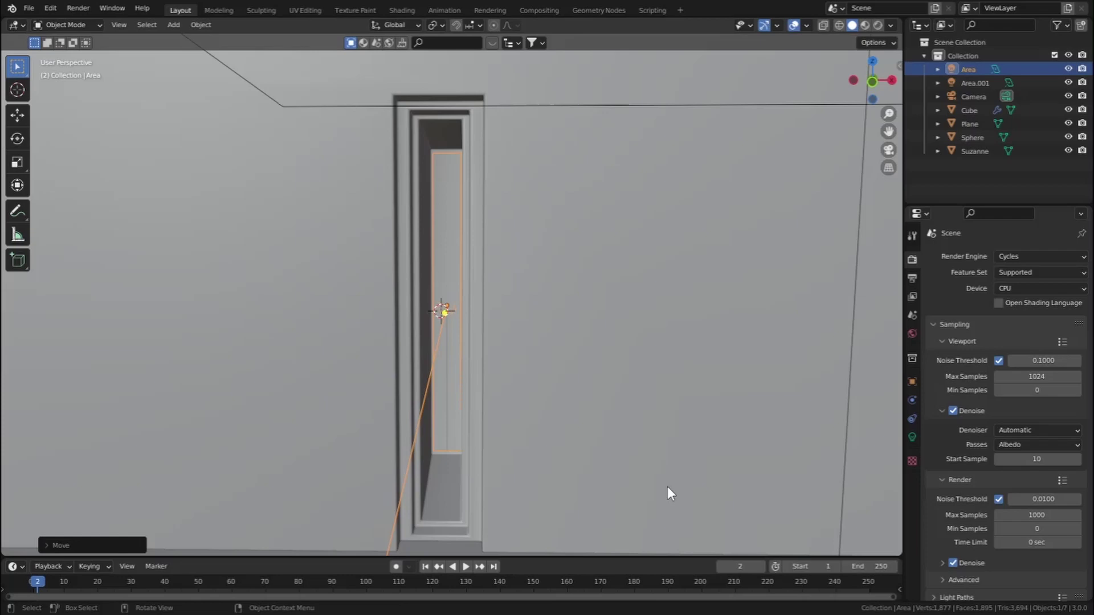
- View through the camera in rendered shading and set the area light's Power to 1000 W
key(KP_0)
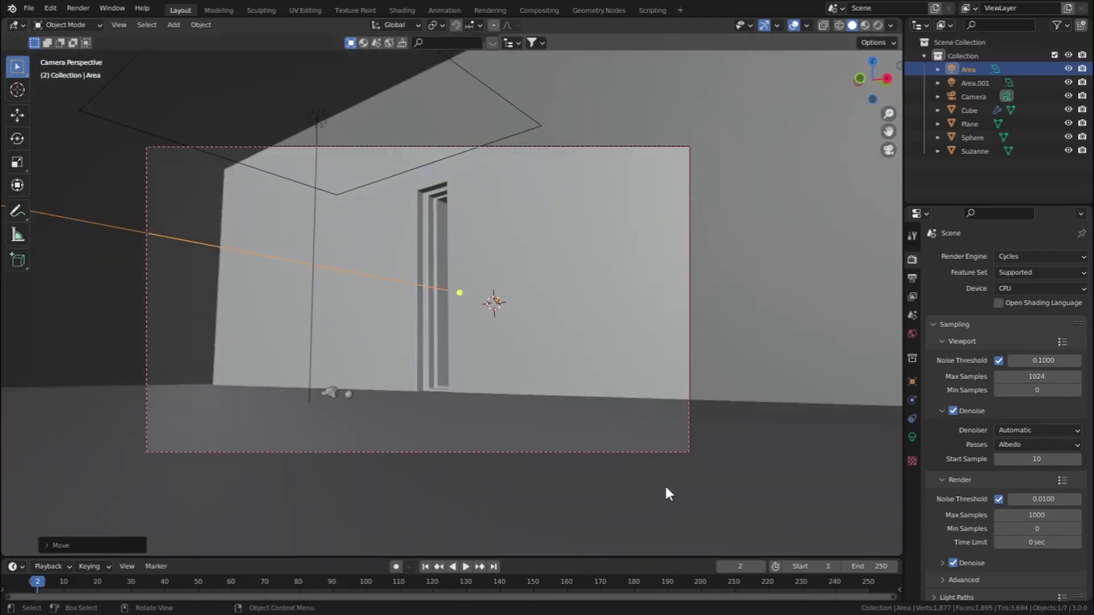
click(878, 25)
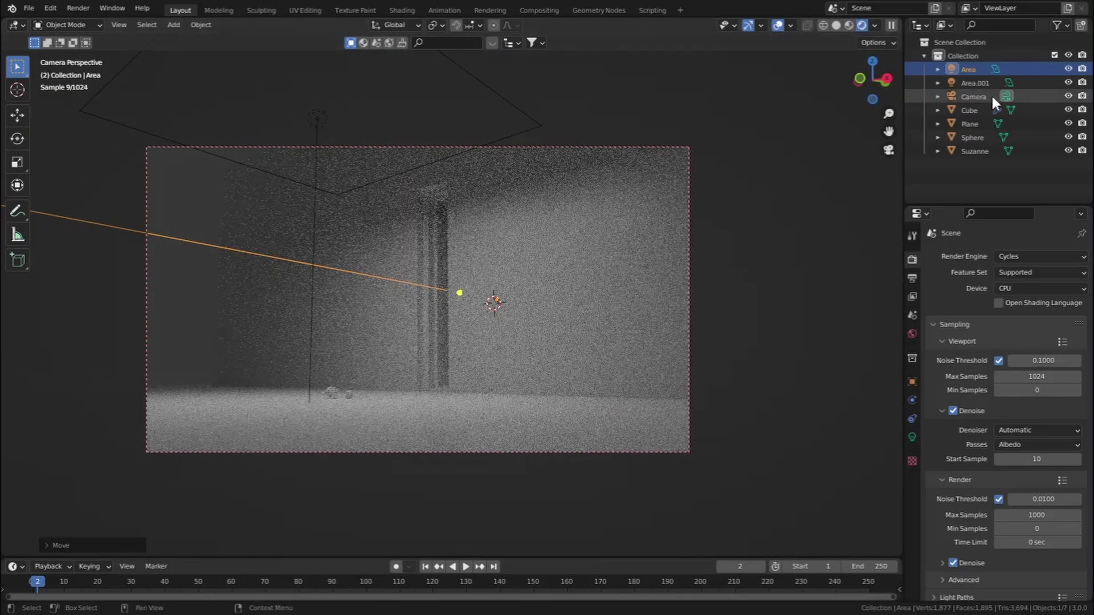
click(912, 438)
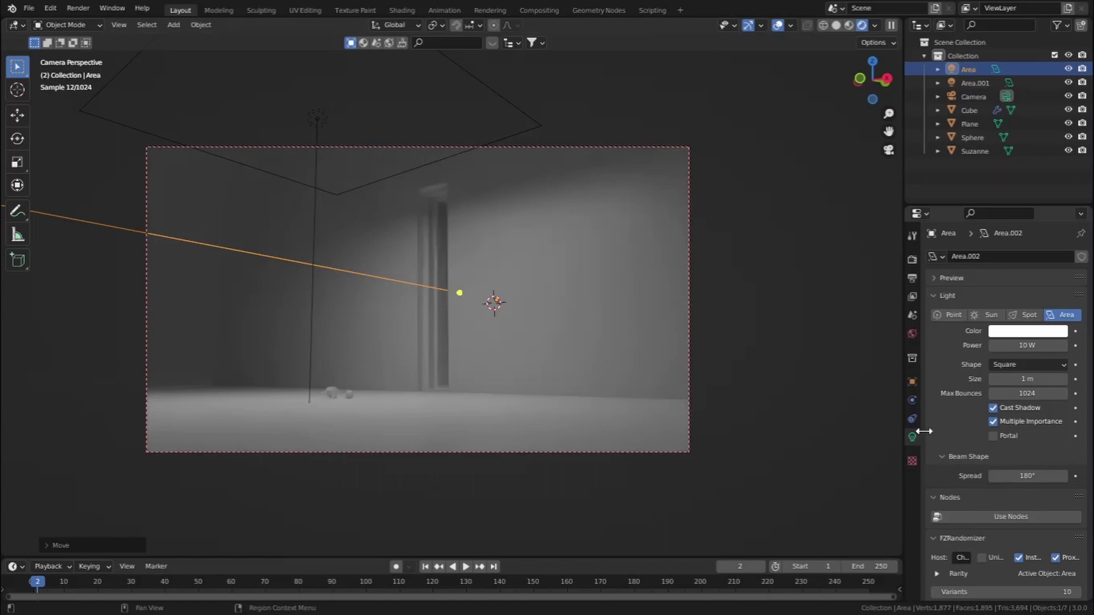
click(1037, 347)
text(1)
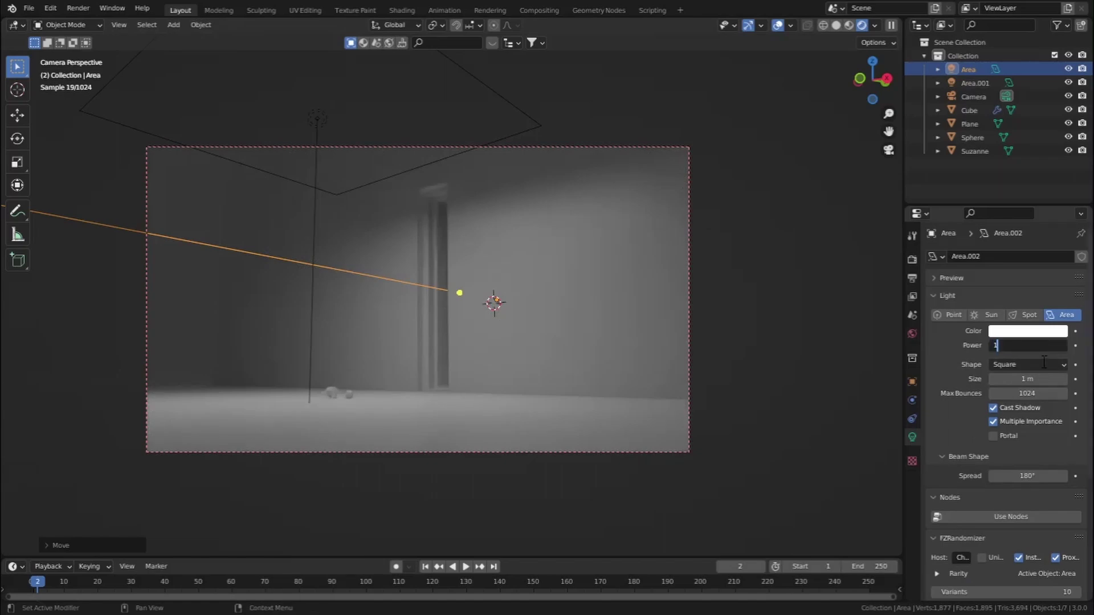
text(000)
key(Return)
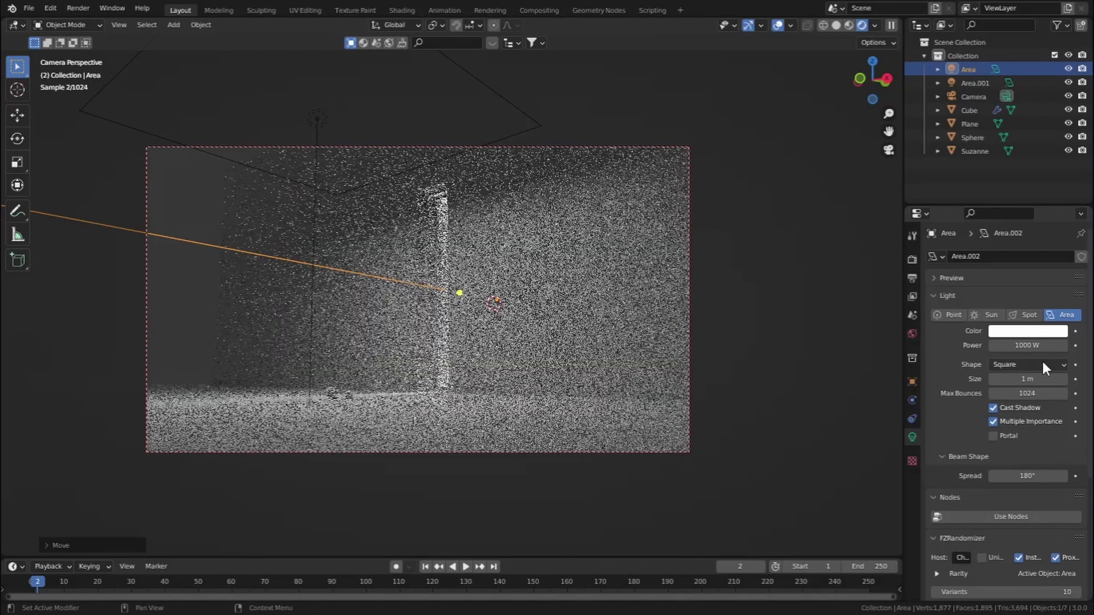
- Keep the Square light shape and raise the Power to 10000 W
click(1042, 365)
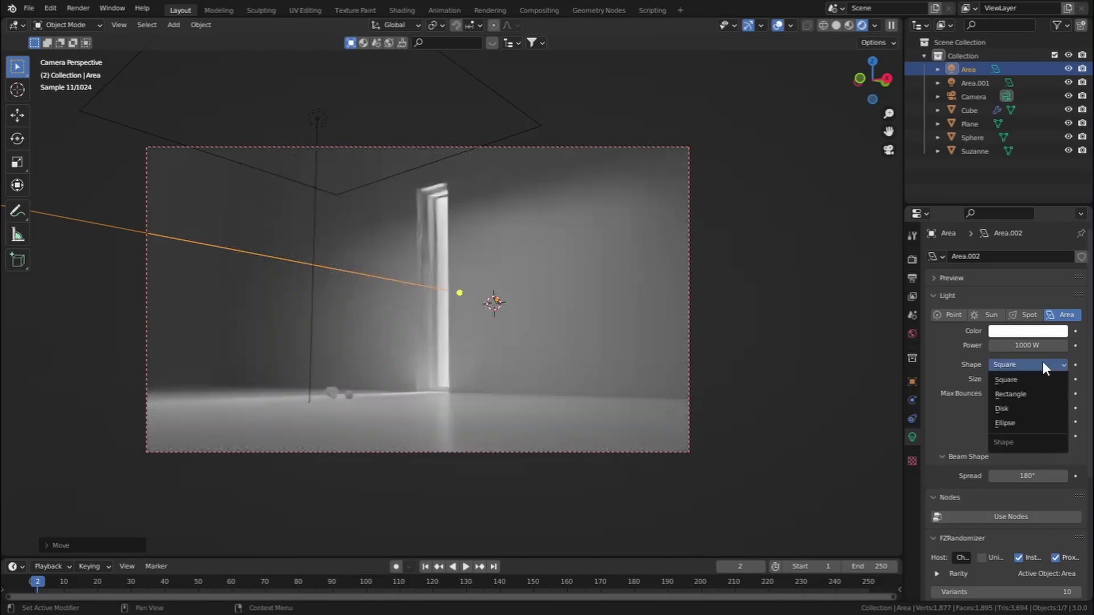
click(1042, 362)
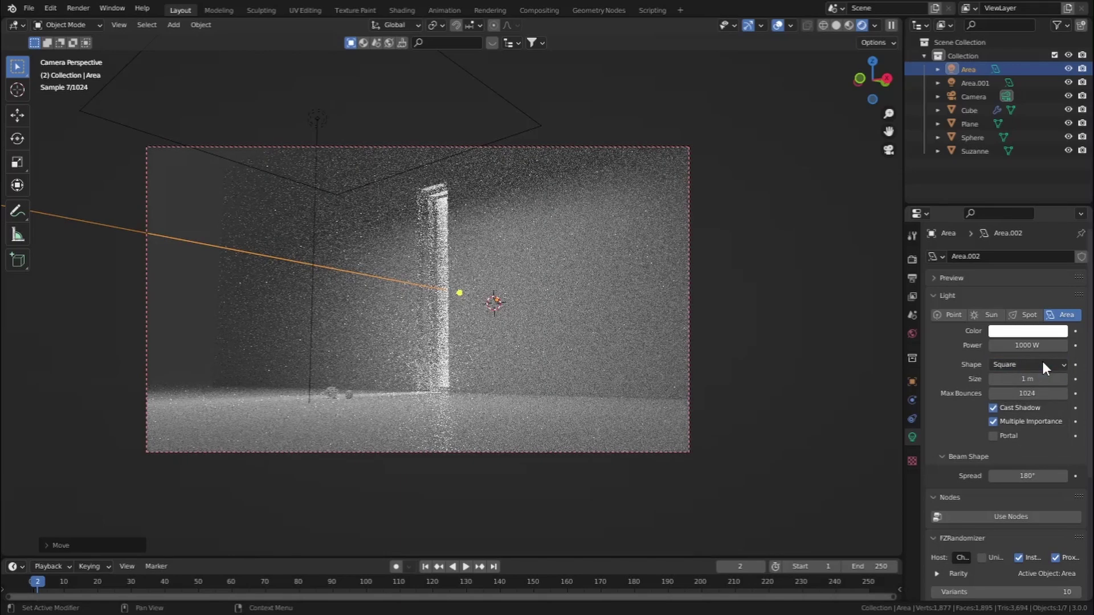
click(1032, 345)
text(100)
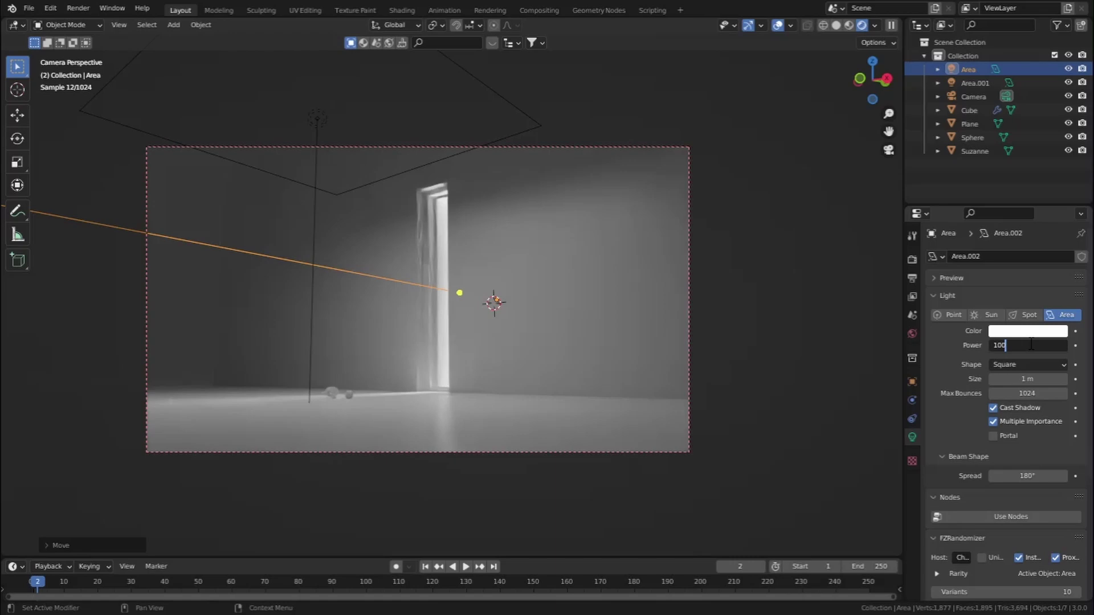
text(00)
key(Return)
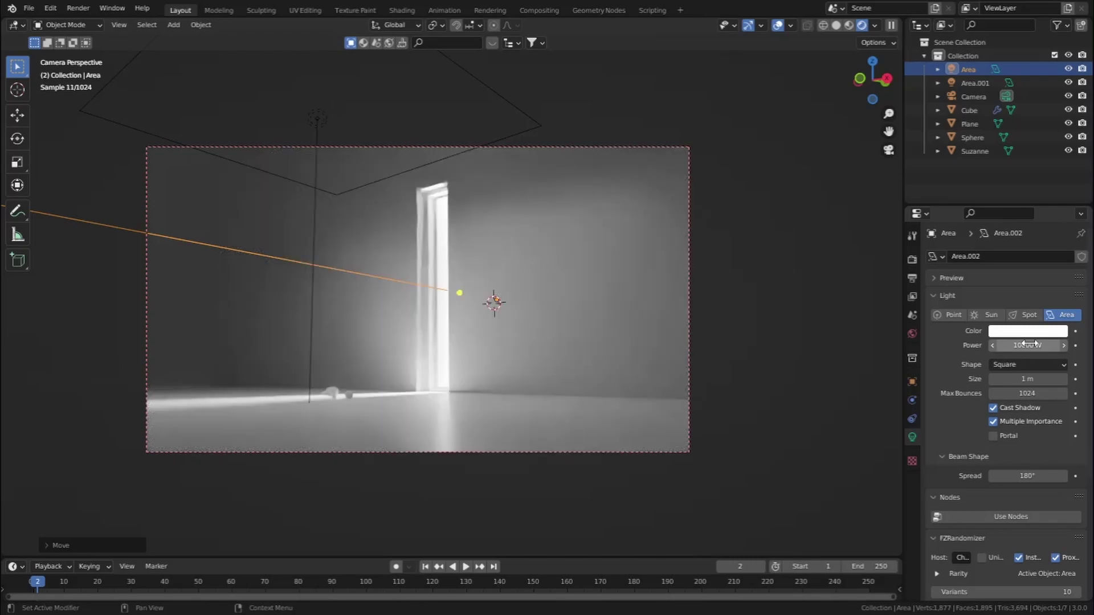
- Turn off viewport overlays so the rendered camera view shows only the glowing doorway
click(776, 25)
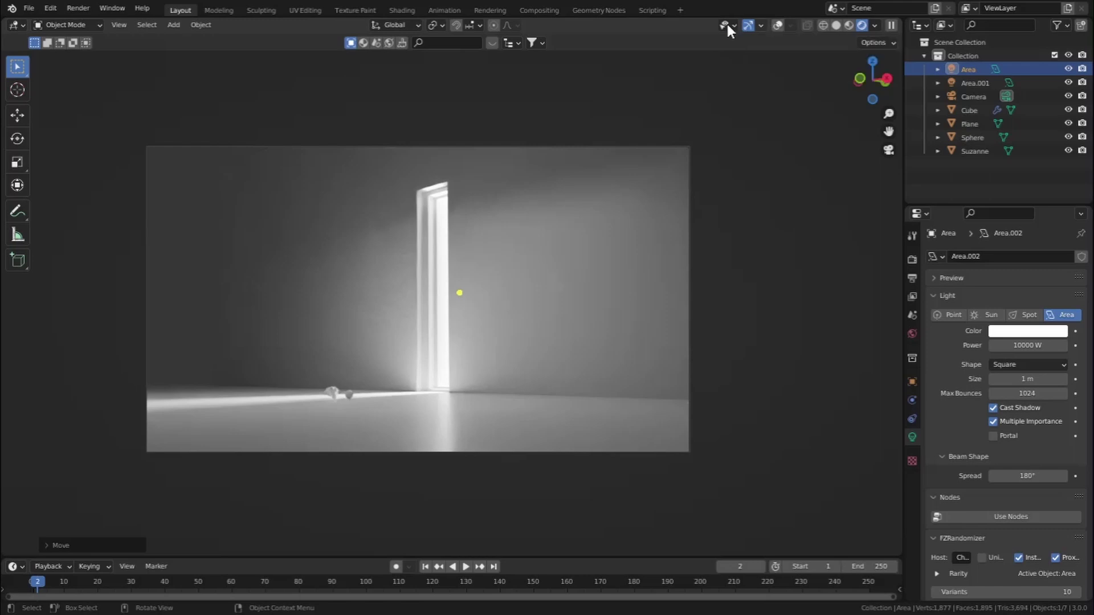
- Add a cube in solid shading and scale it about 27.55× to enclose the scene
click(834, 26)
click(174, 25)
mouse_move(228, 41)
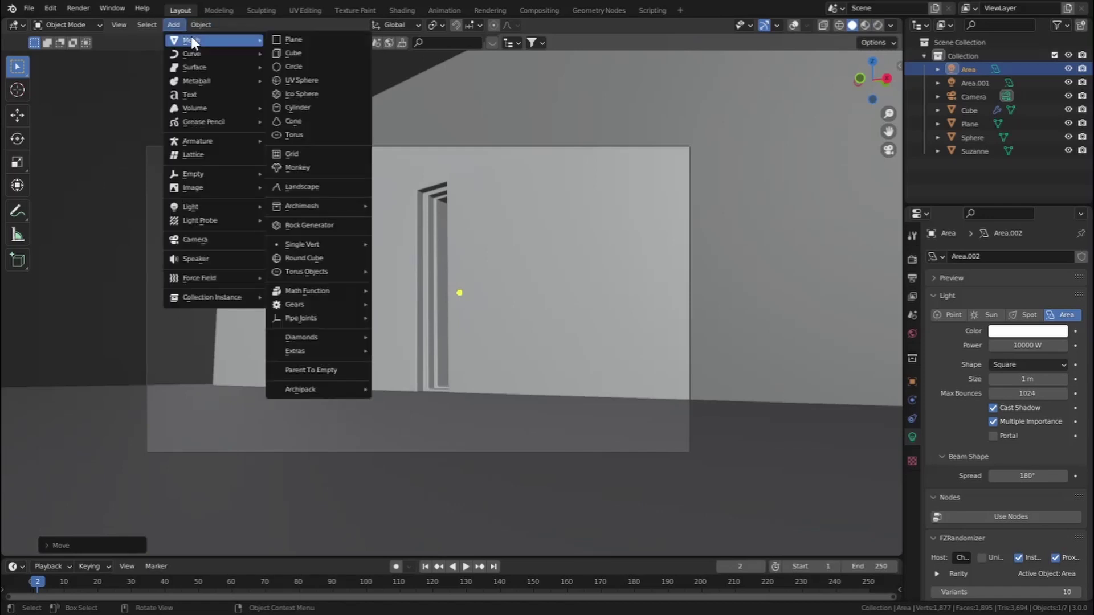
click(308, 50)
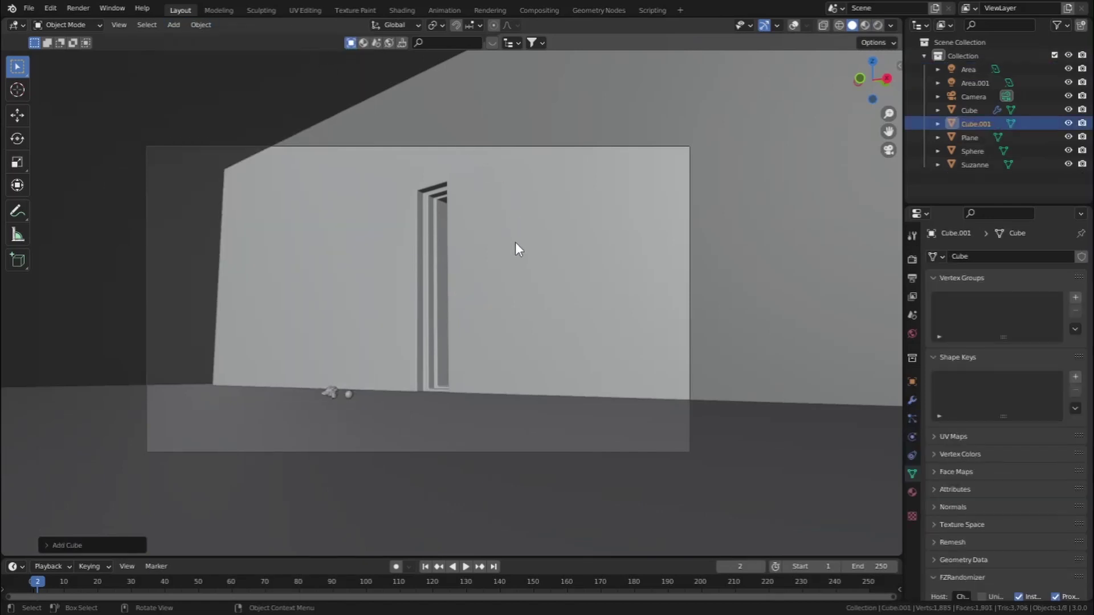
click(792, 26)
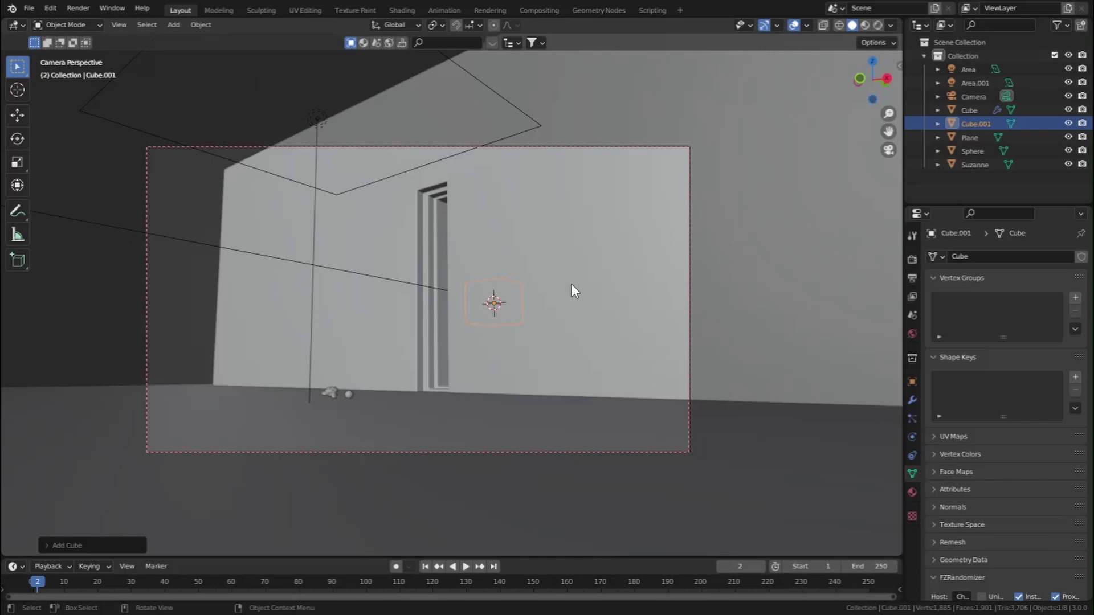
key(s)
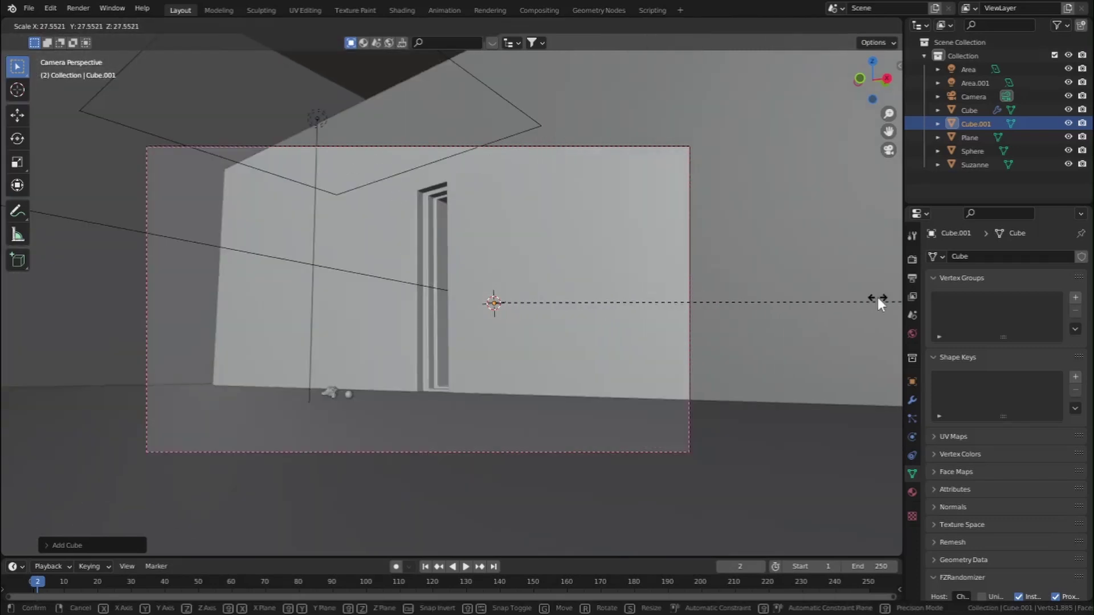
click(878, 299)
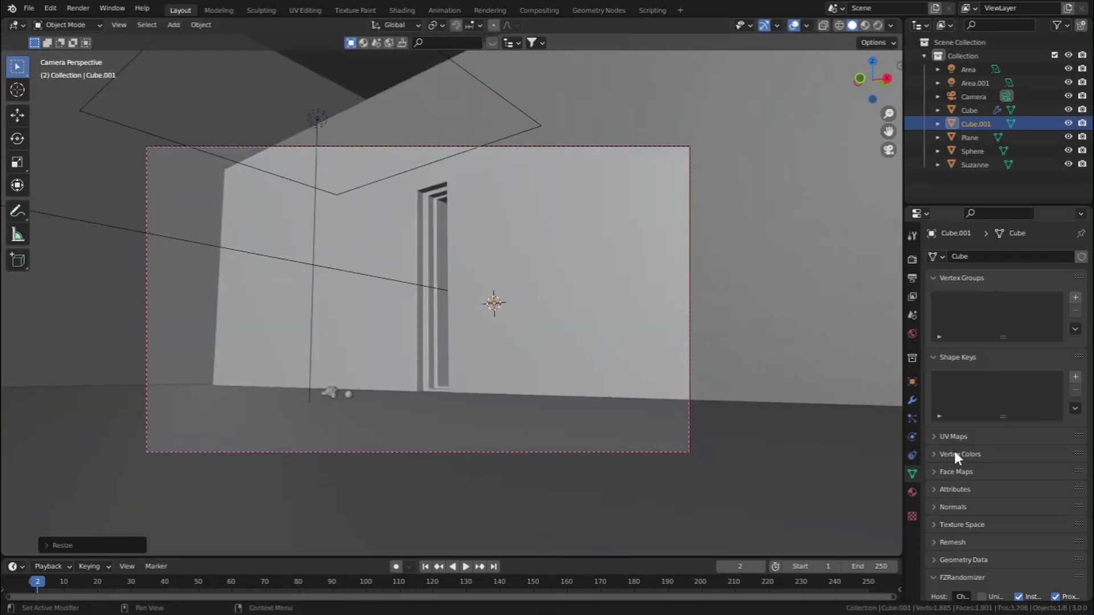
- Give the cube a new material whose Volume uses a Volume Scatter shader
click(913, 493)
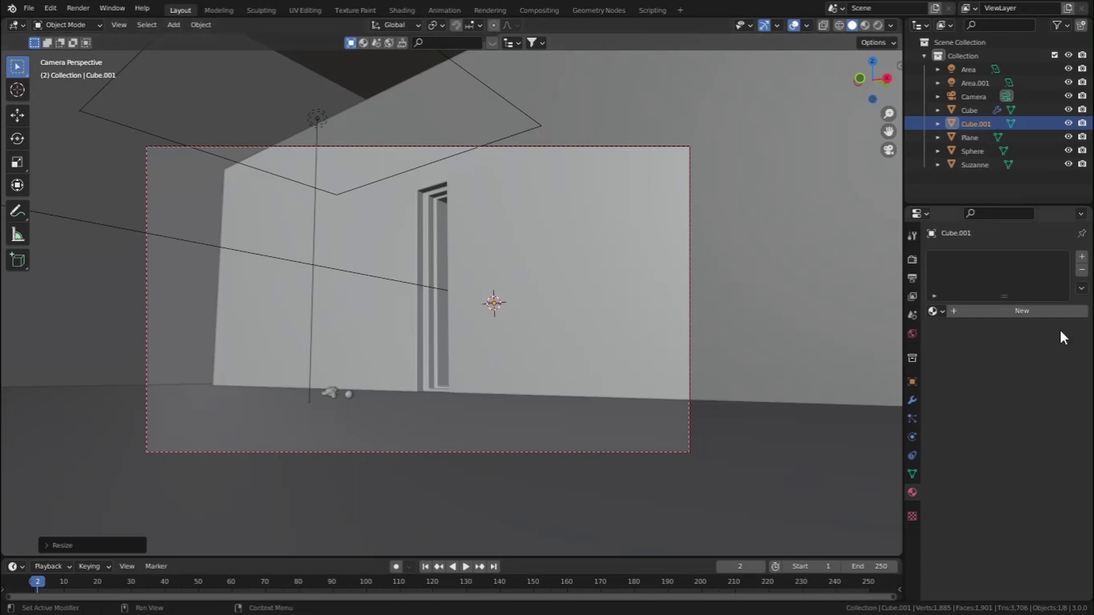
click(1059, 312)
scroll(1000, 389, down, 15)
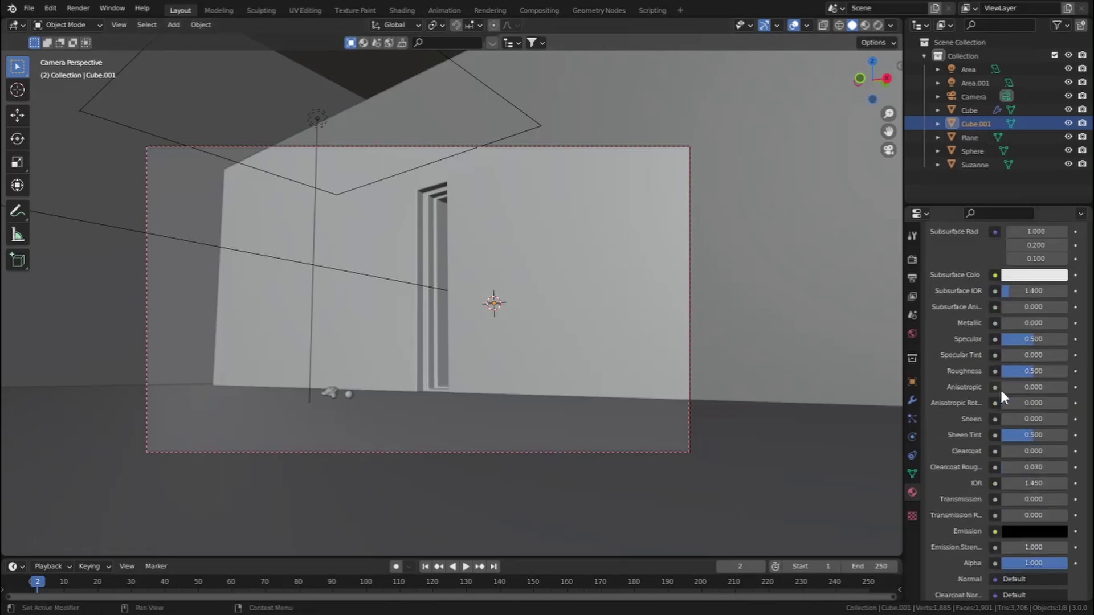
click(1028, 478)
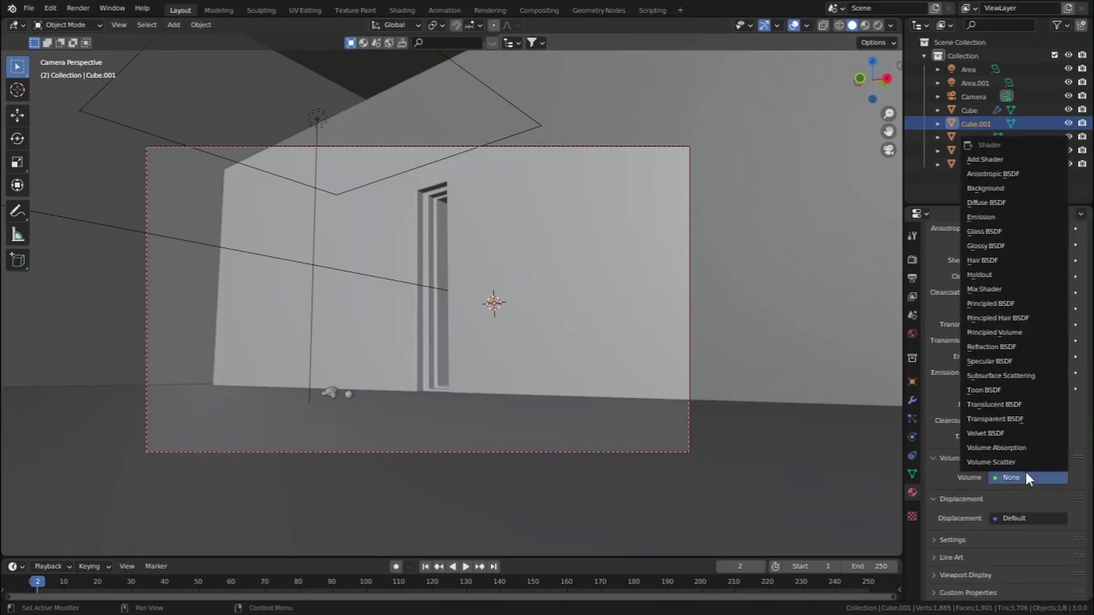
click(1012, 461)
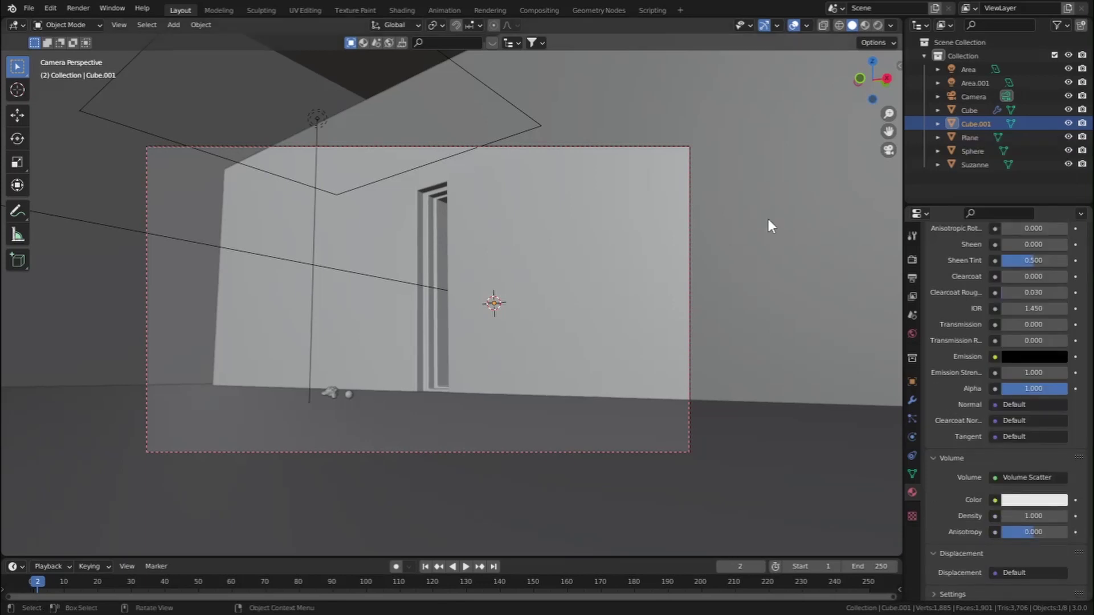
- Preview the scene rendered and set the Volume Scatter Density to 0.1
click(876, 24)
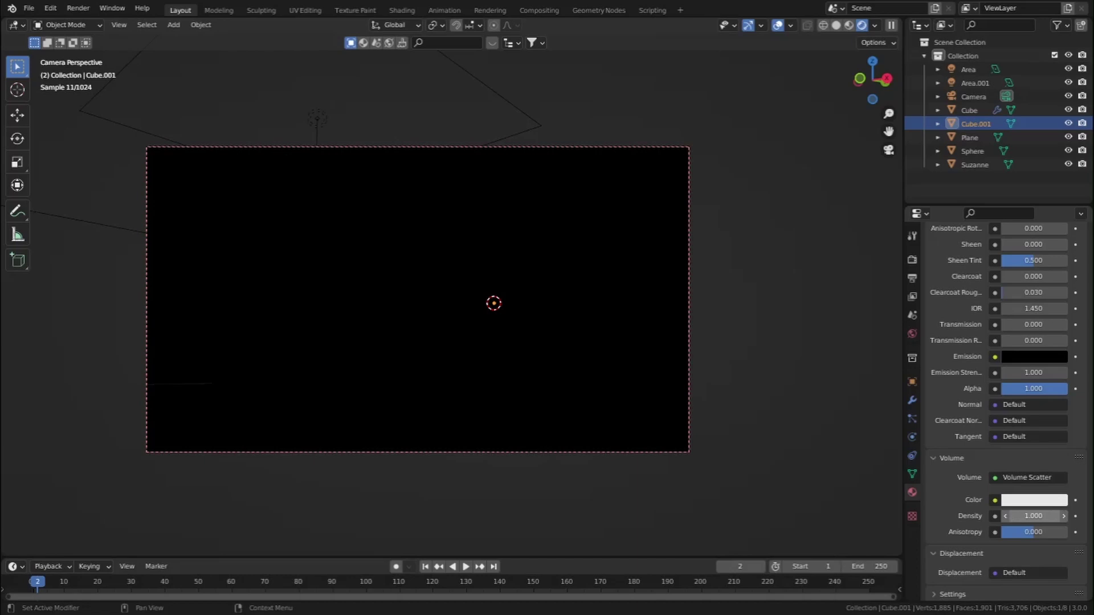
double_click(1021, 516)
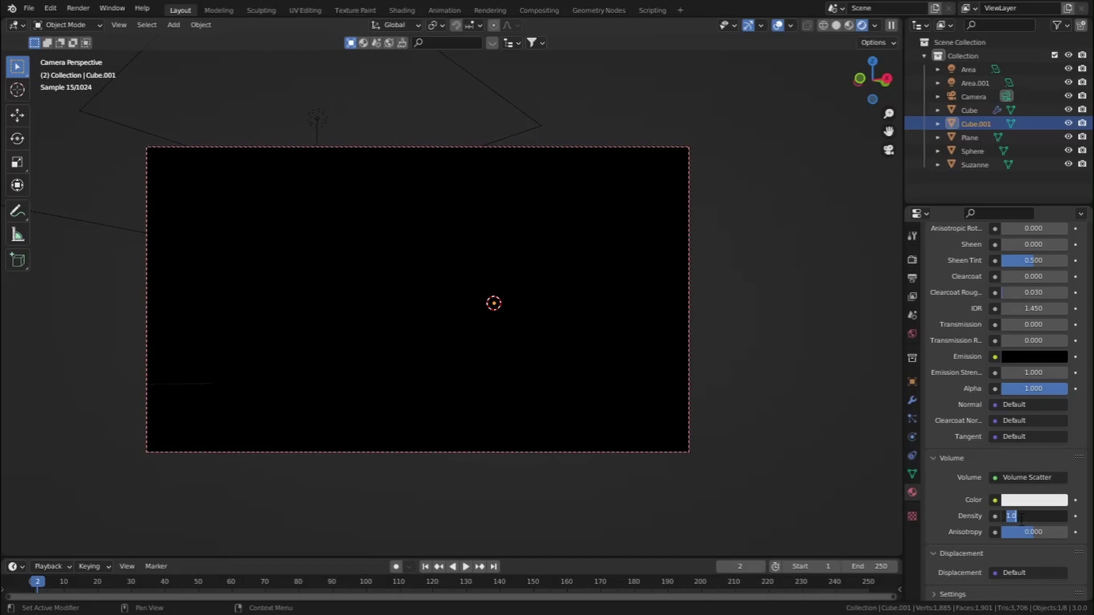
key(BackSpace)
text(0.1)
key(Return)
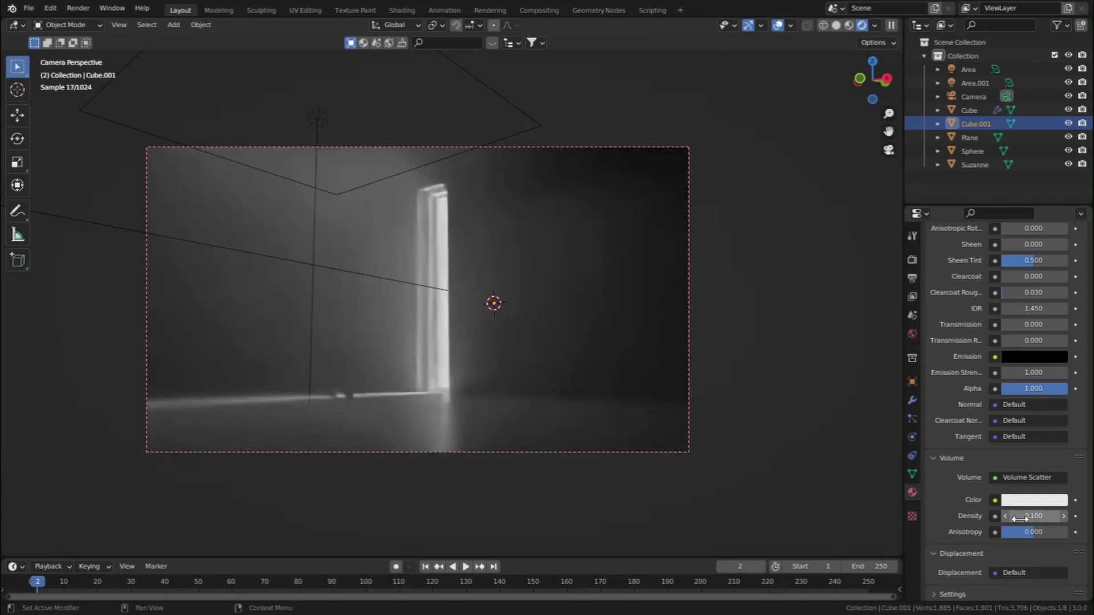
- Hide the overlays and lower the fog Density to 0.05
click(778, 25)
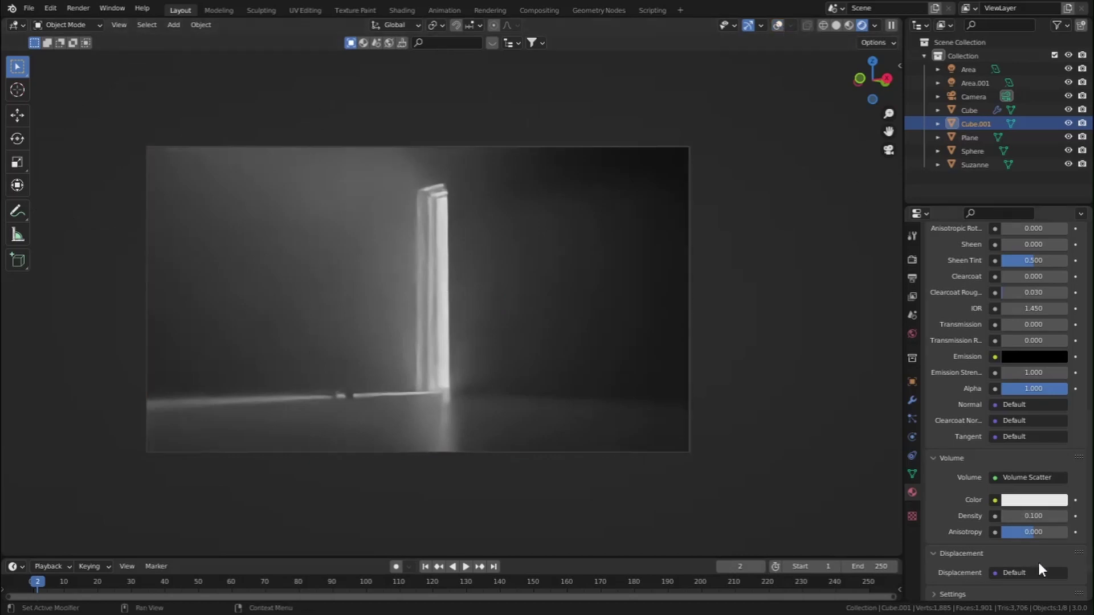
click(1042, 517)
text(0.05)
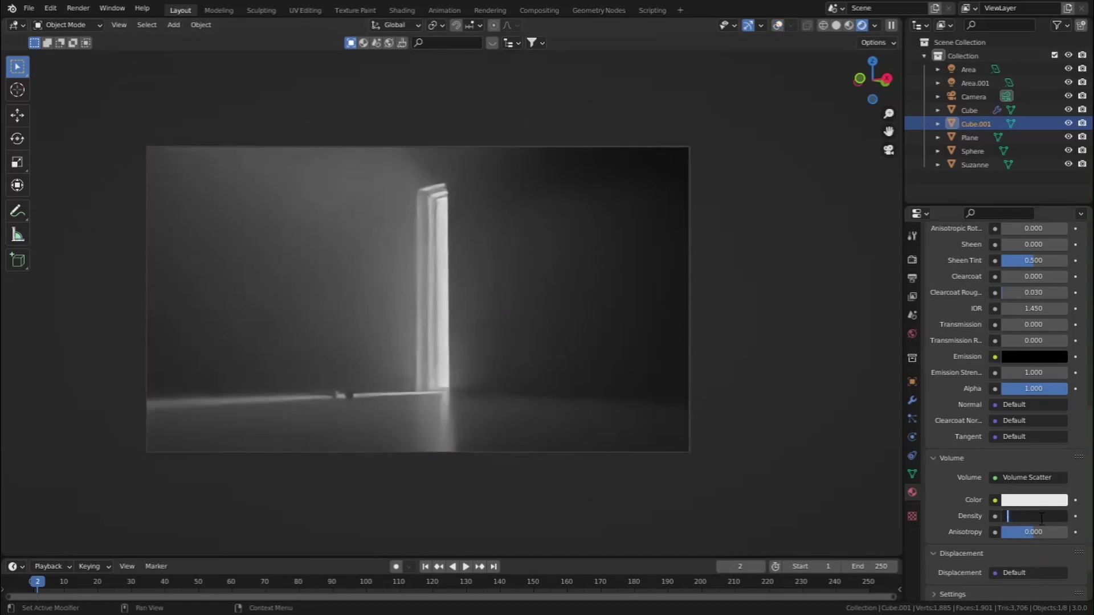
key(Return)
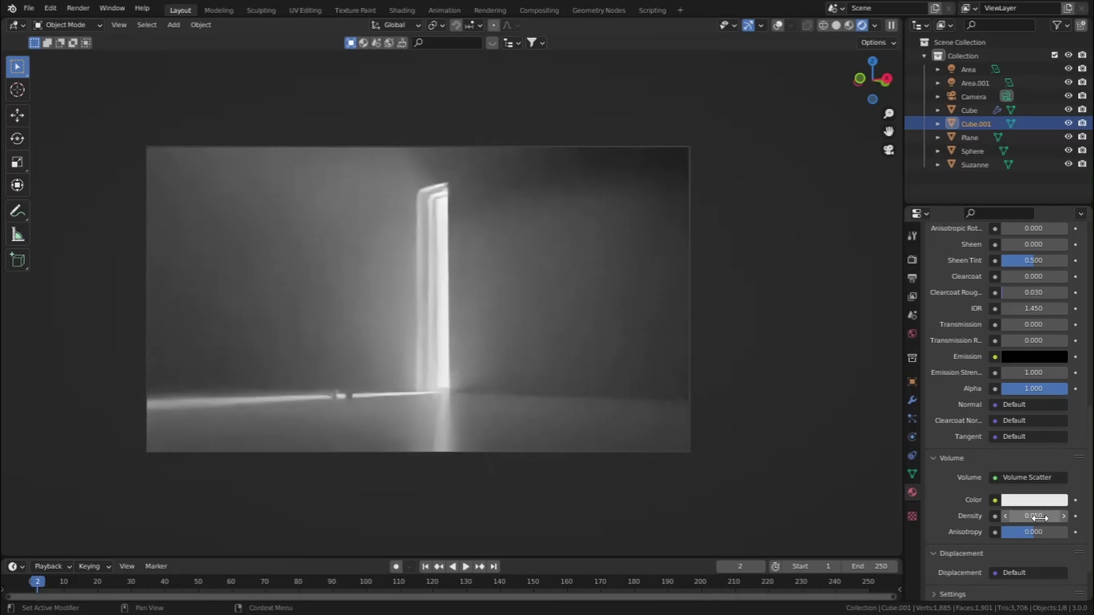
key(s)
click(1034, 516)
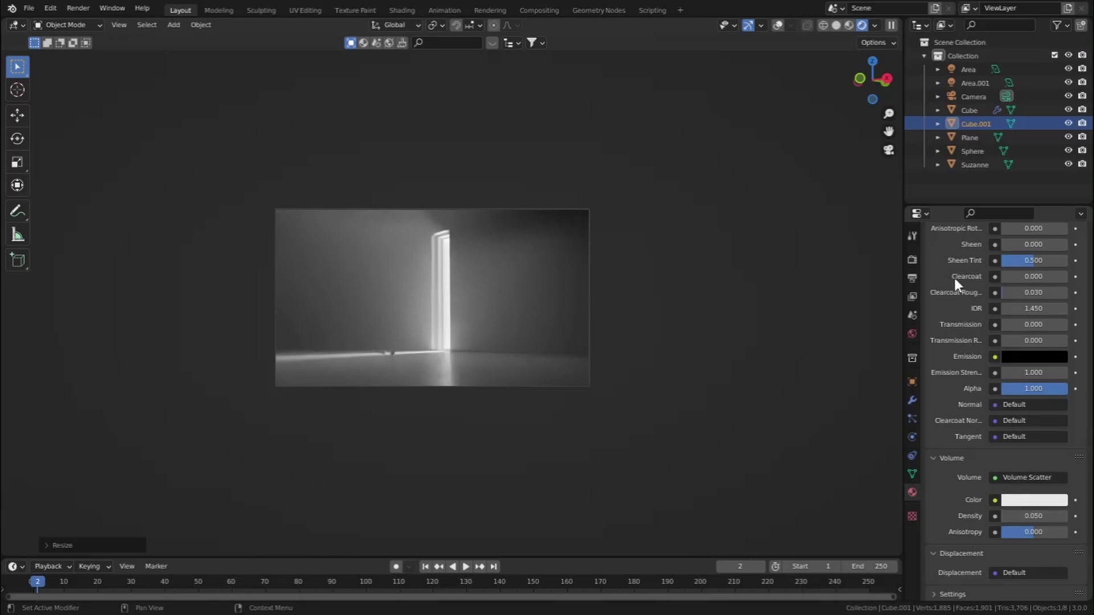
- In Render Properties Volumes, set Max Steps to 1024, then to 100
click(912, 260)
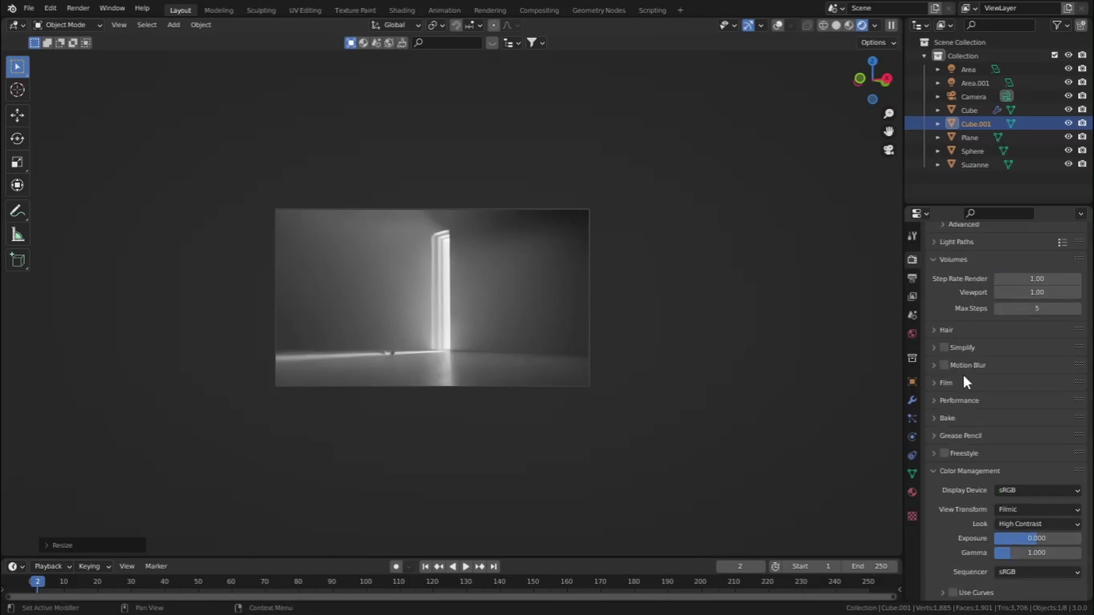
scroll(998, 330, up, 3)
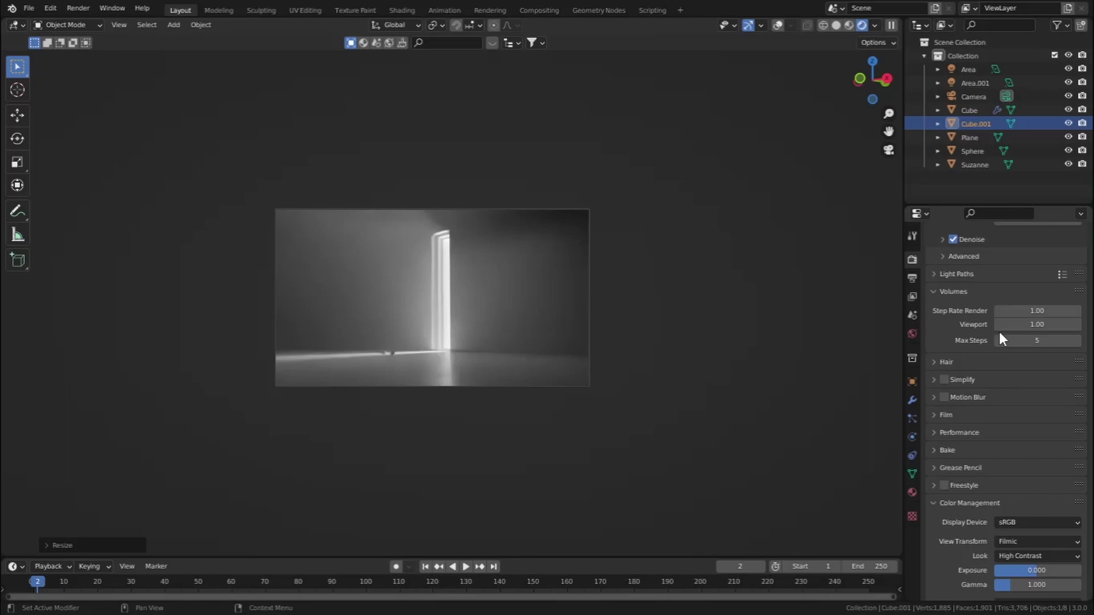
click(1027, 373)
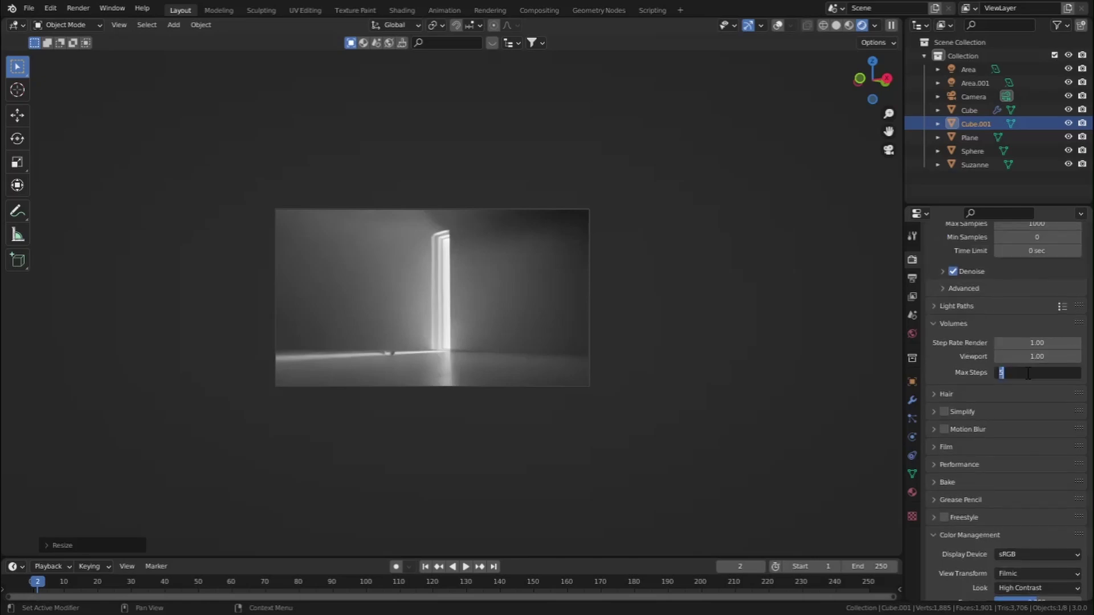
text(1024)
key(Return)
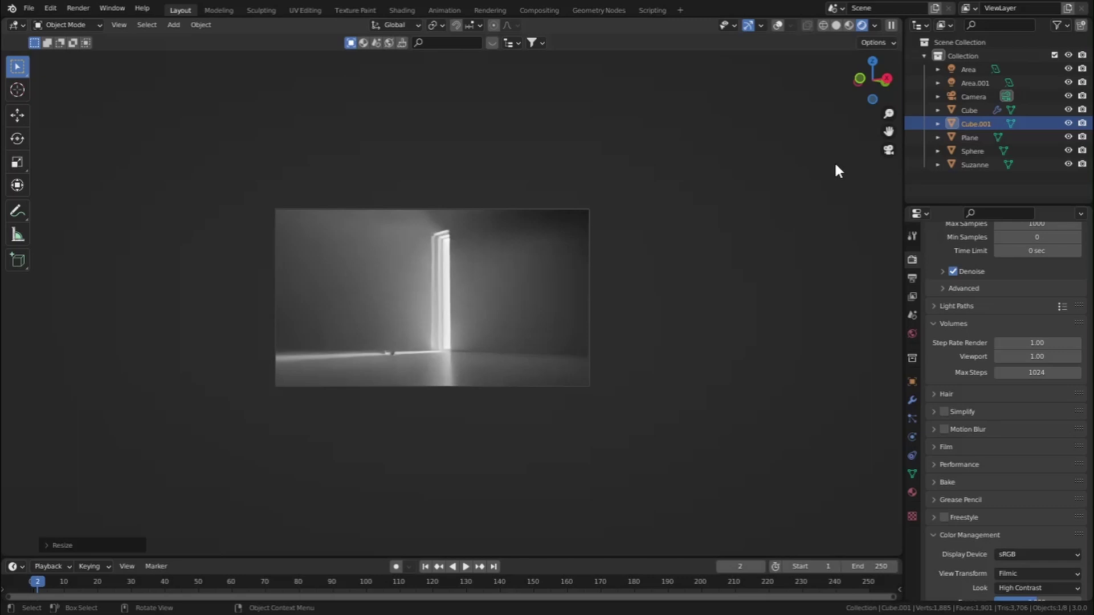
click(1026, 373)
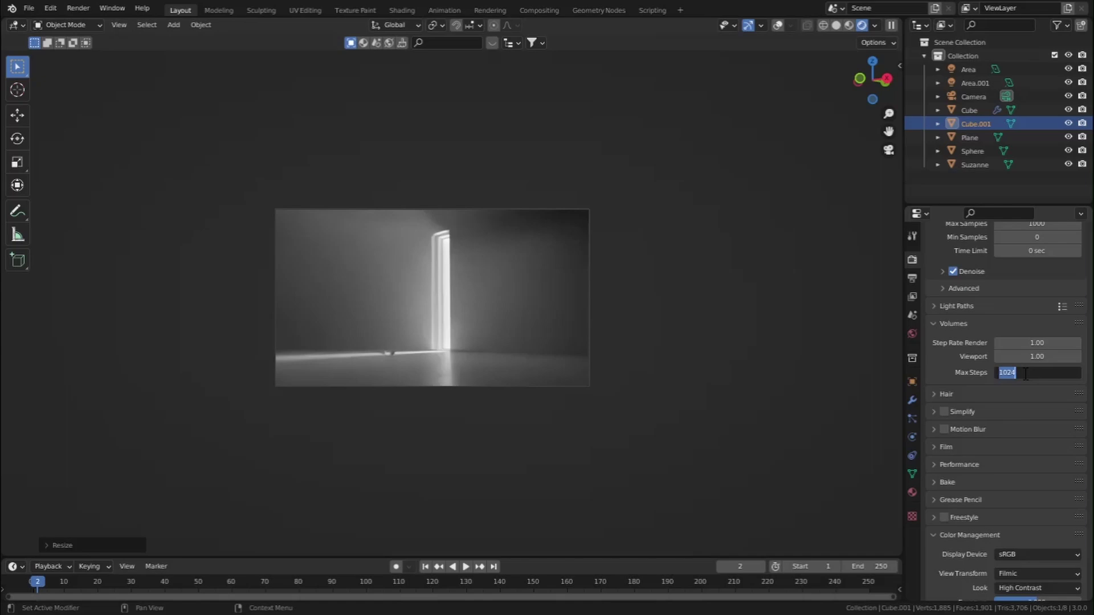
text(100)
key(Return)
- In the fog material, try Anisotropy -0.76 and -1.0, then set it to 1.000
click(913, 492)
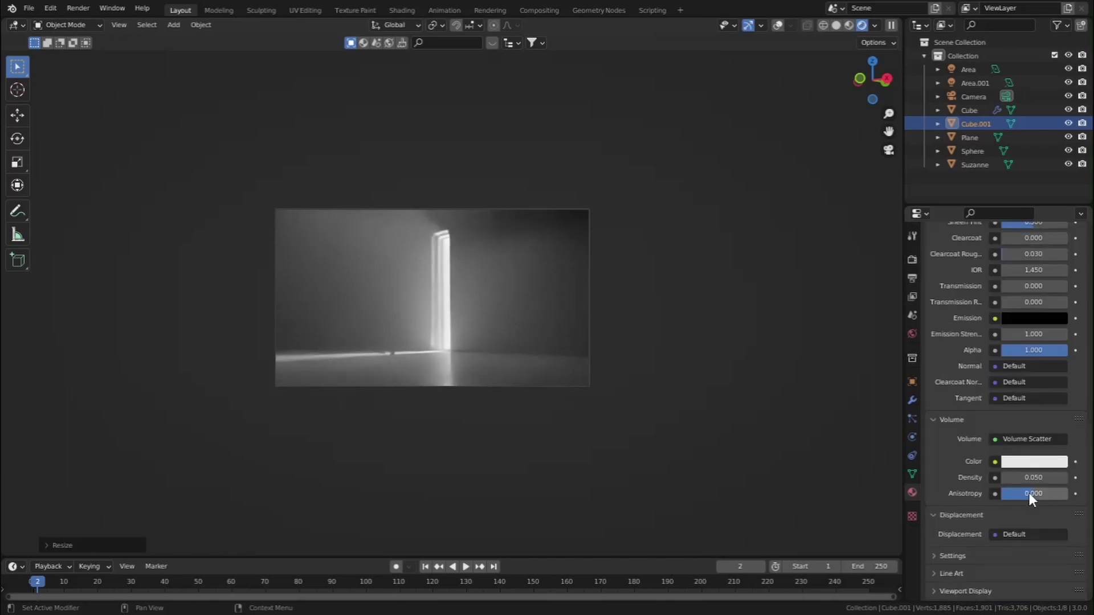
drag(1029, 495, 1004, 495)
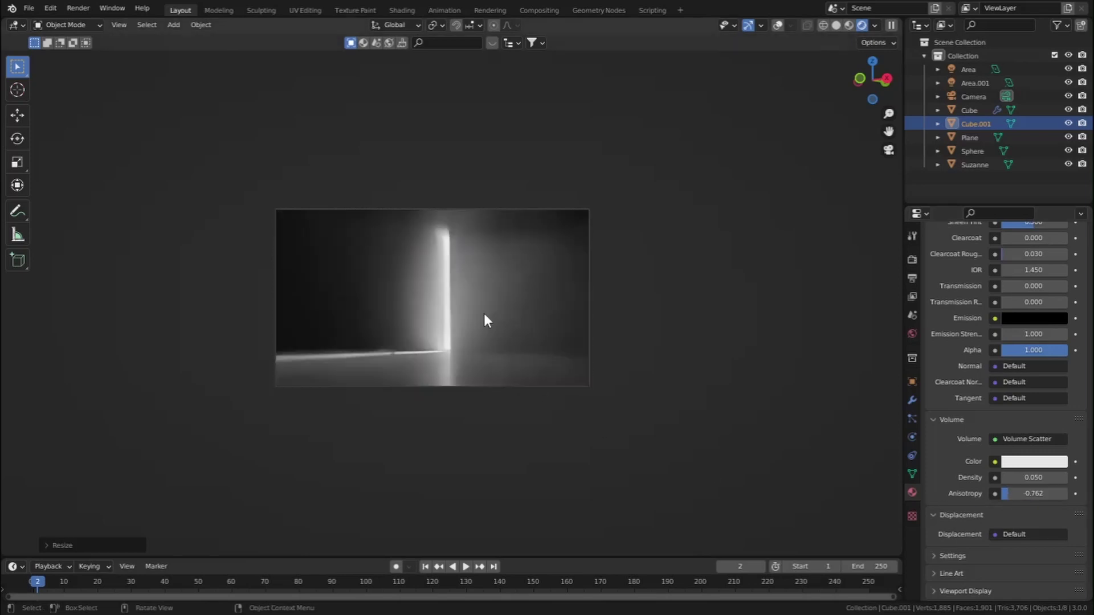
drag(1054, 493, 1002, 494)
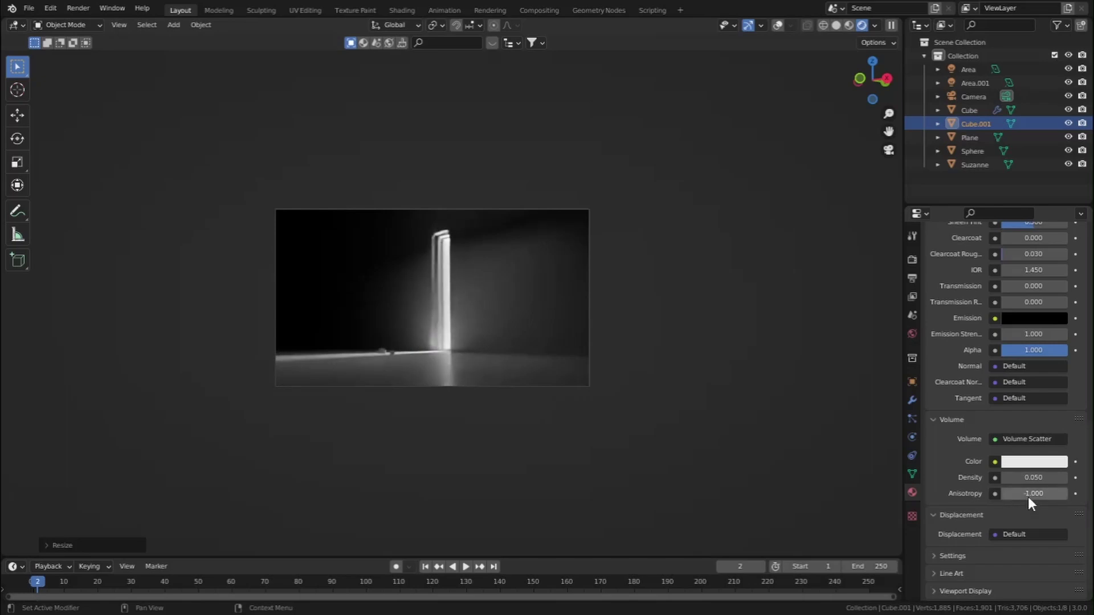
drag(1028, 493, 1071, 493)
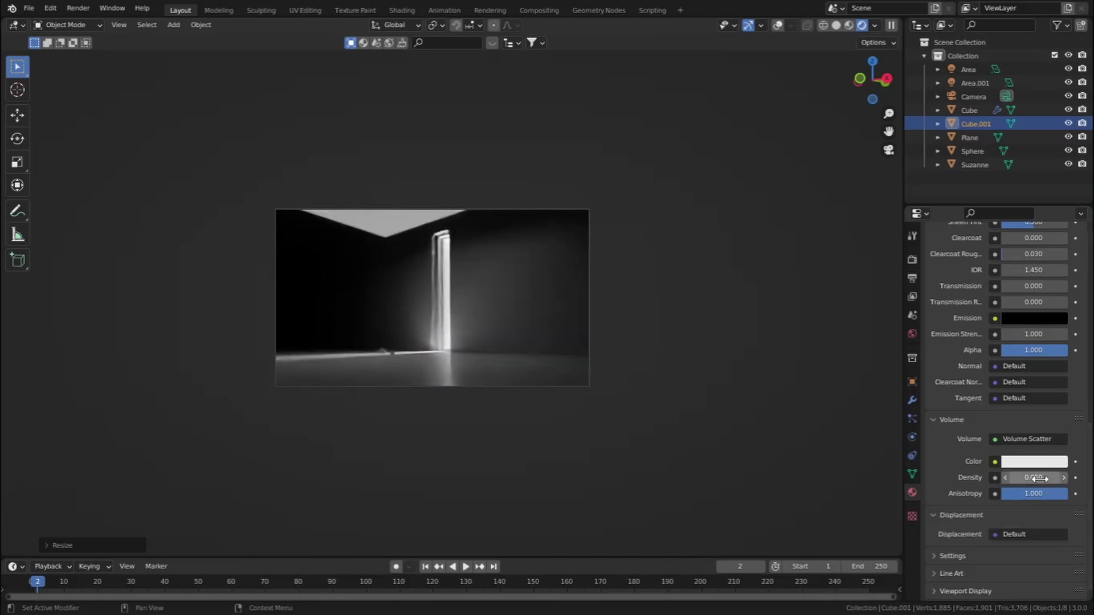
- Set the Volume Scatter Density to 0.1 and Anisotropy to 0.95
click(1039, 479)
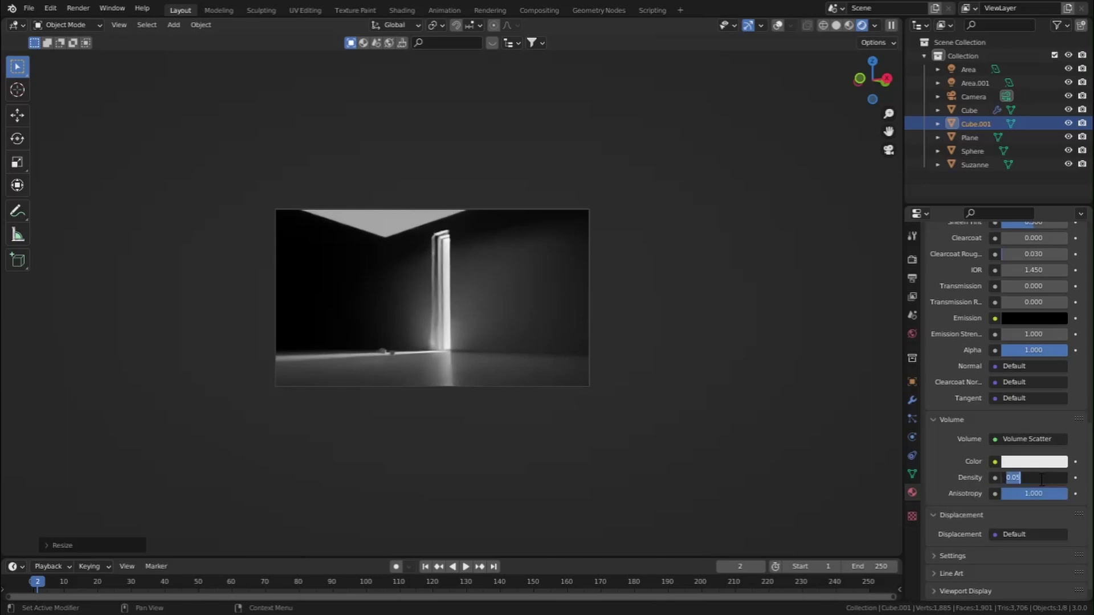
text(.1)
key(Return)
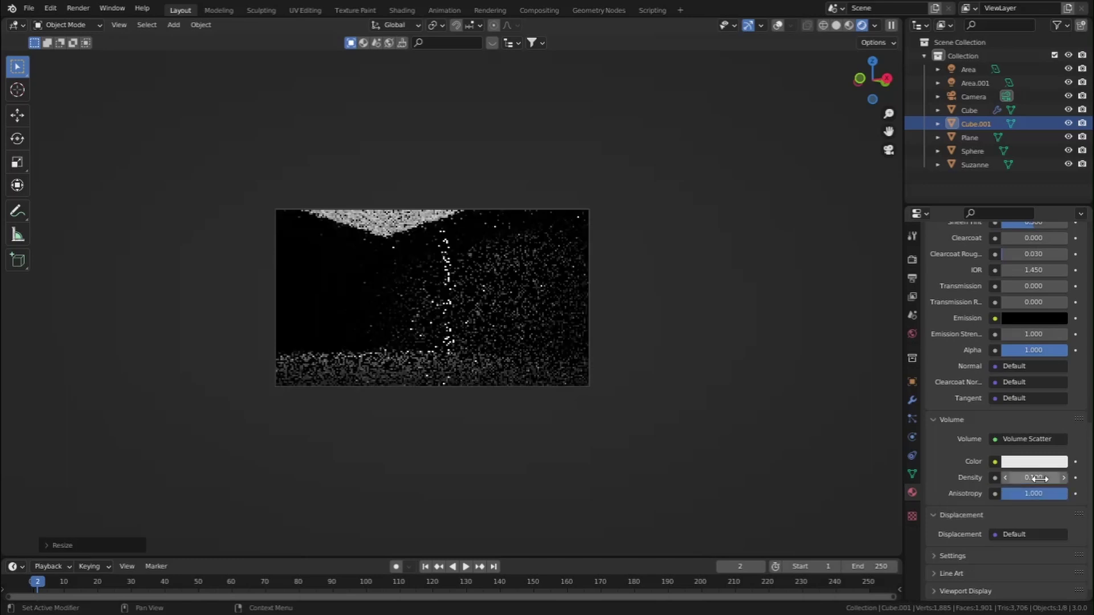
click(1052, 493)
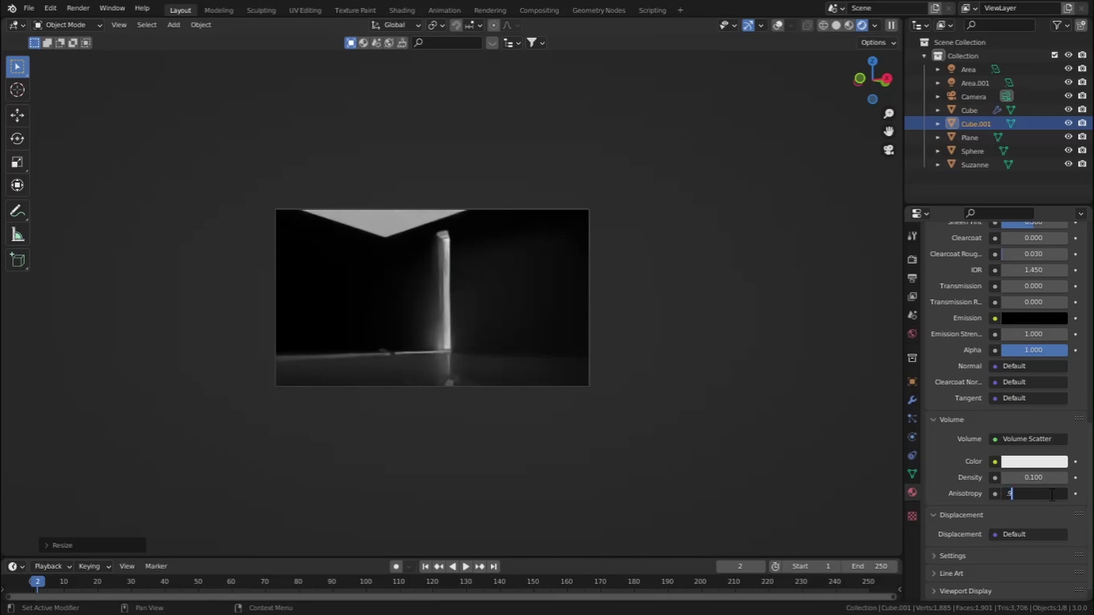
key(Return)
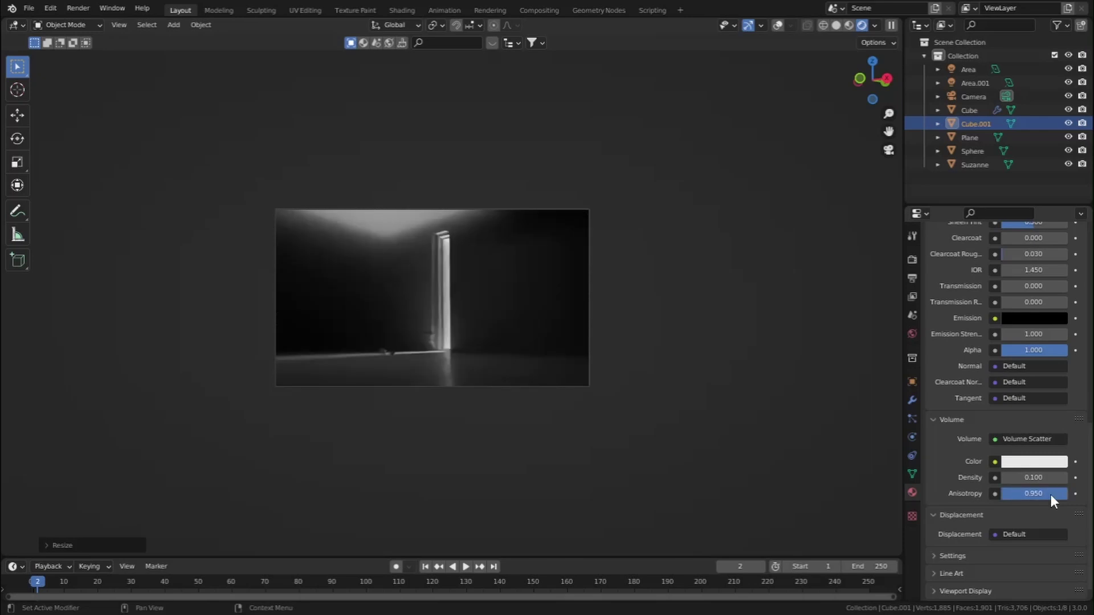